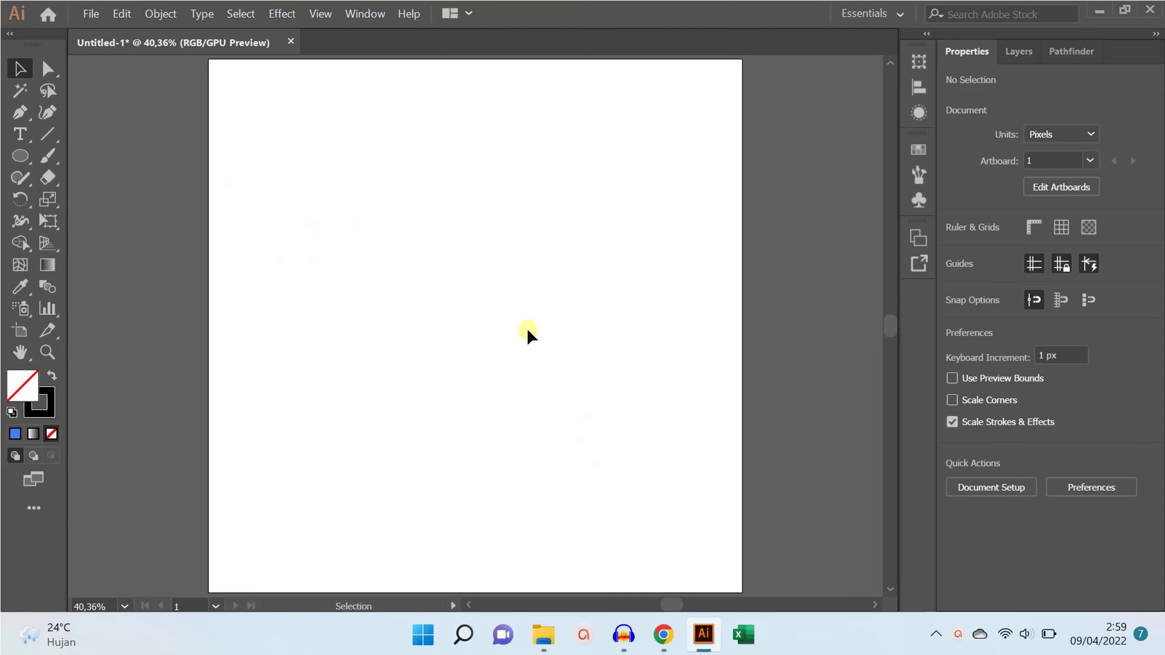
- Place the Chrome logo image from File Explorer on the artboard and maximize Illustrator
double_click(590, 28)
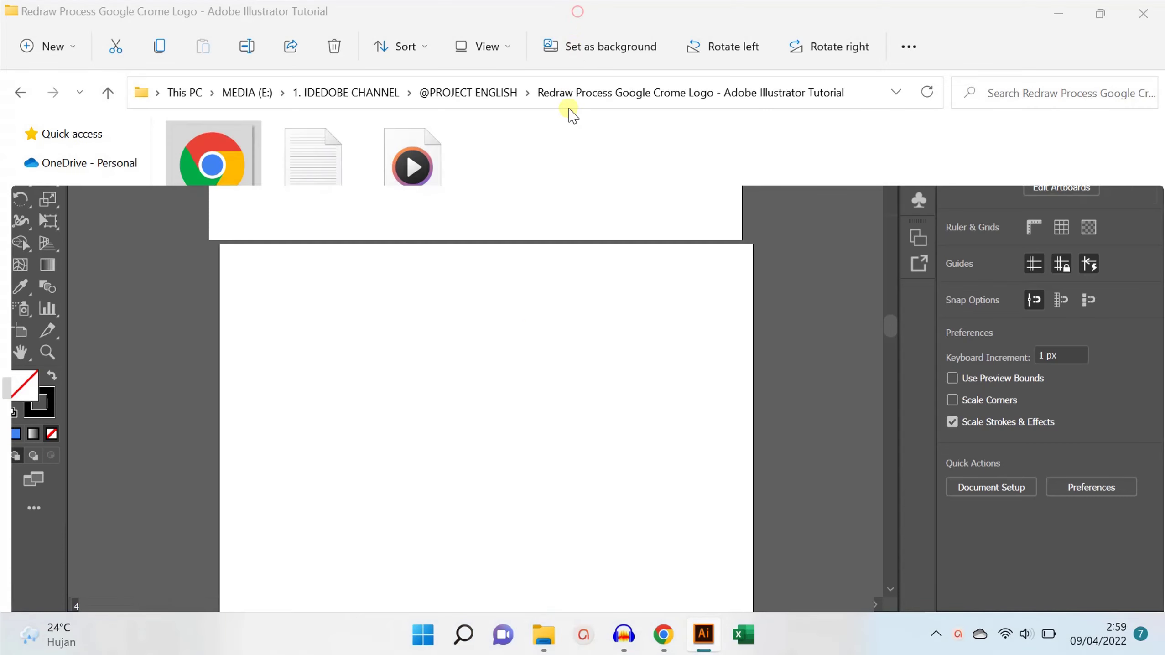
drag(571, 298, 575, 228)
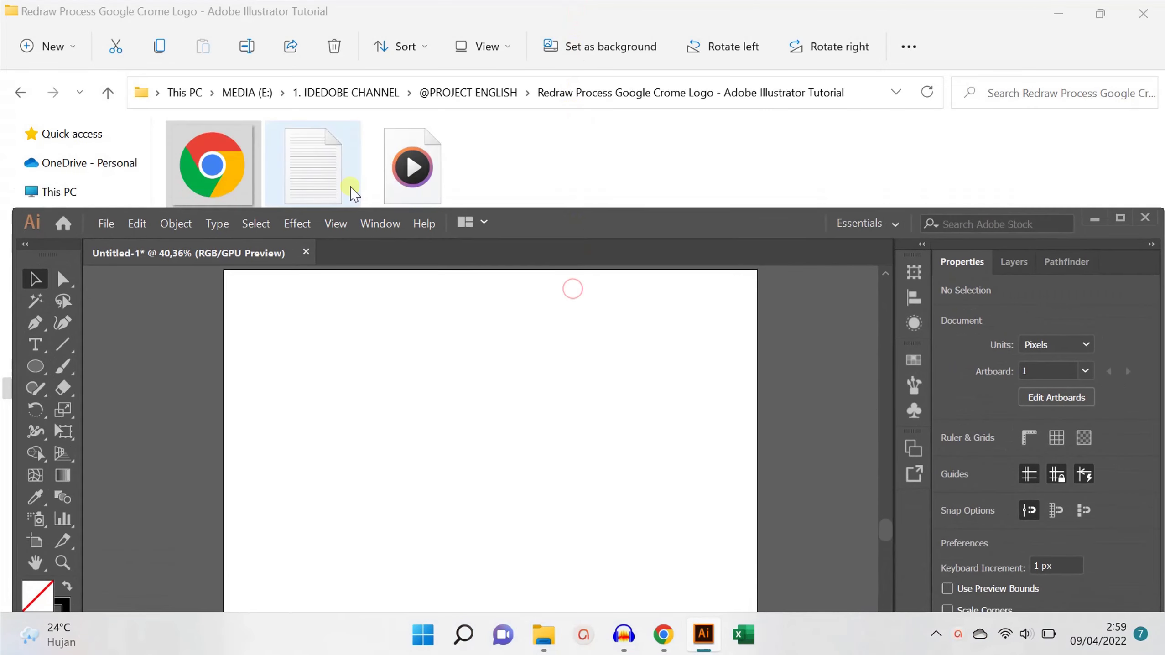
drag(474, 296, 473, 460)
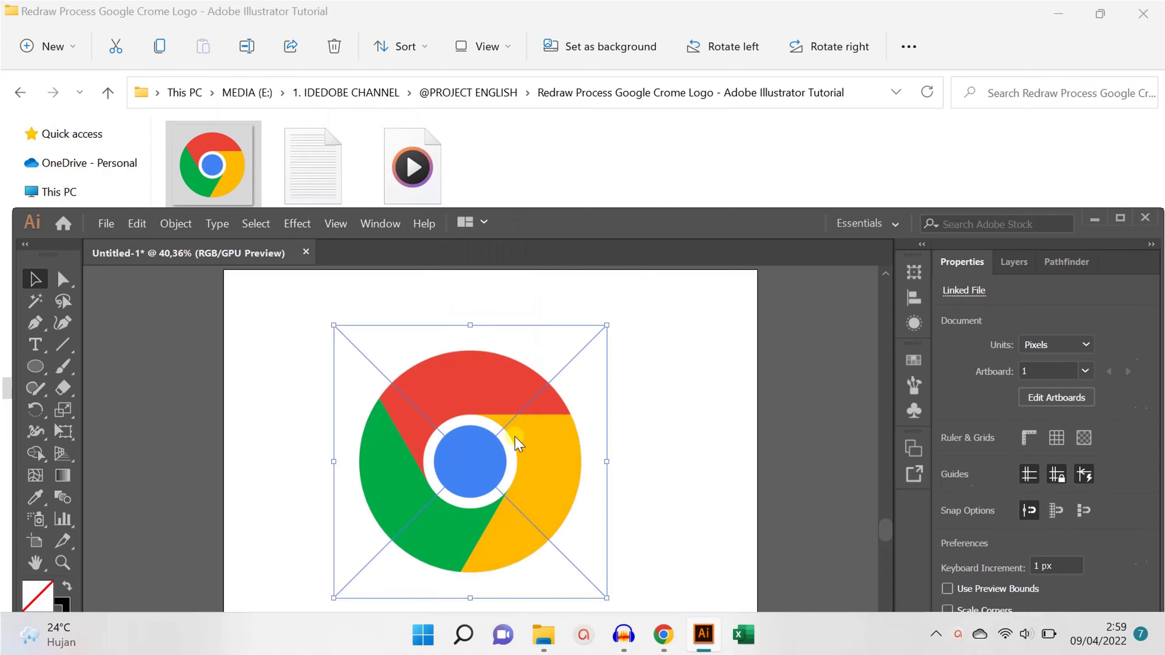
click(1120, 218)
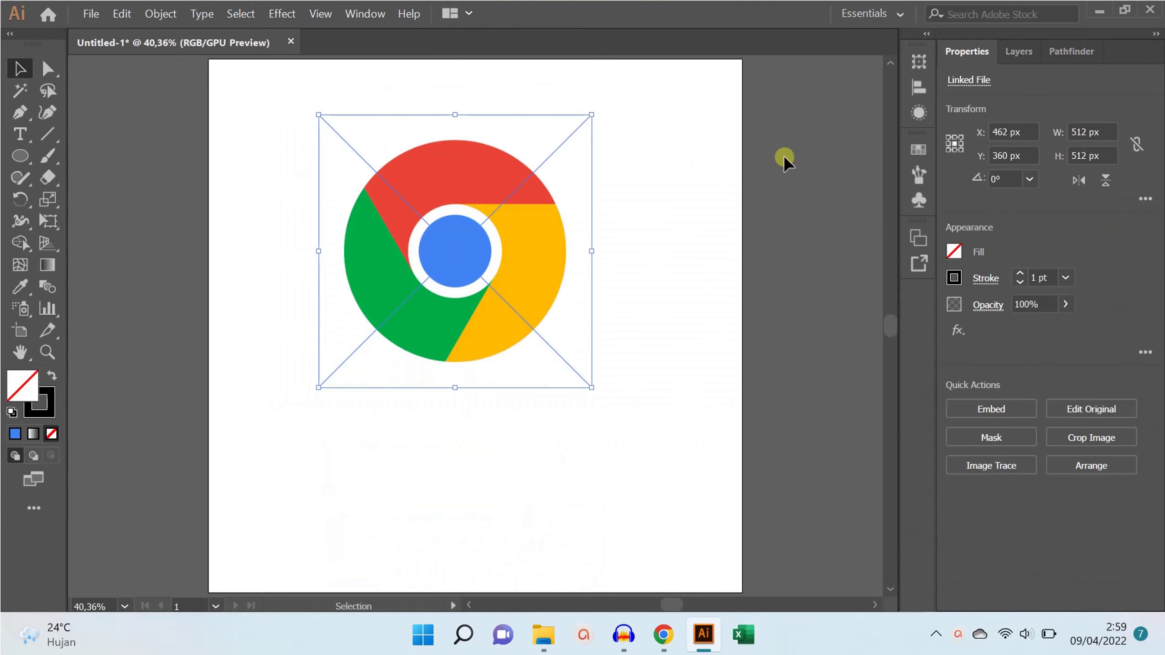
- Centre the Chrome reference image horizontally and vertically on the artboard
click(919, 87)
click(738, 100)
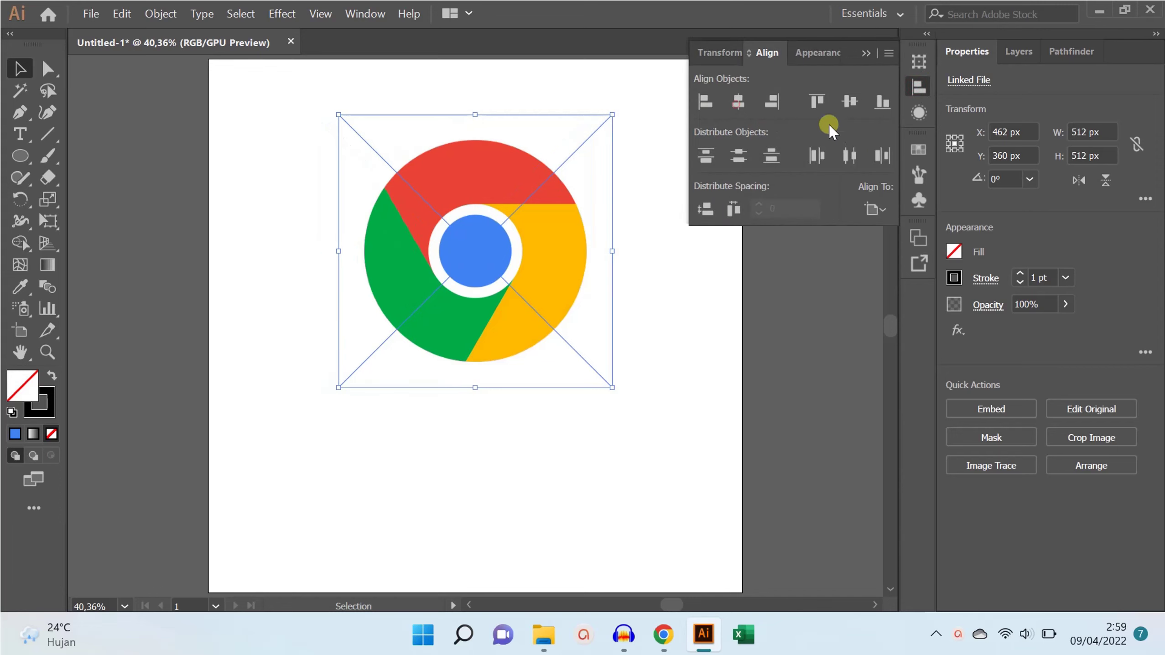
click(849, 101)
click(865, 53)
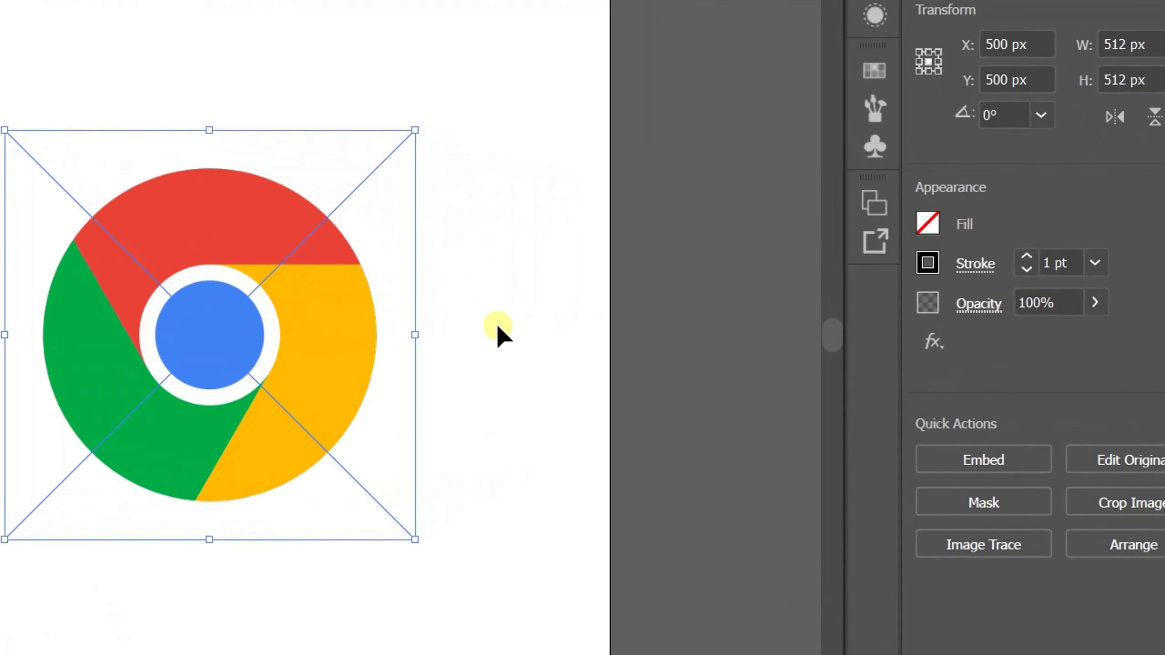
- Set the reference image's opacity to 30%
click(1064, 302)
text(30)
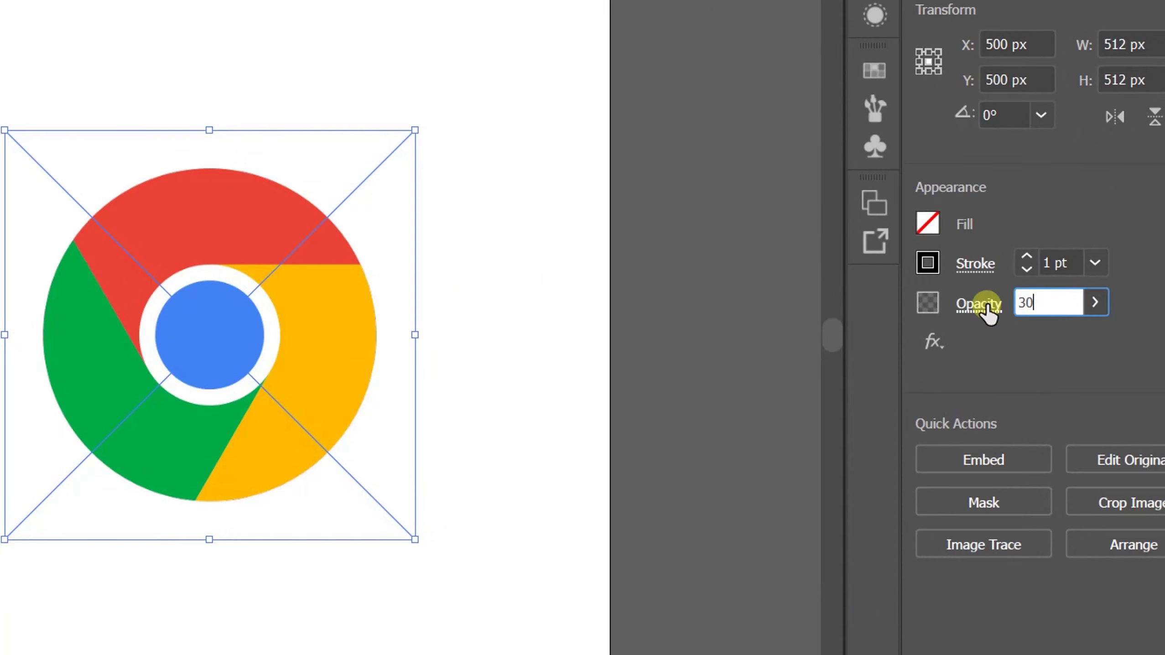
key(Return)
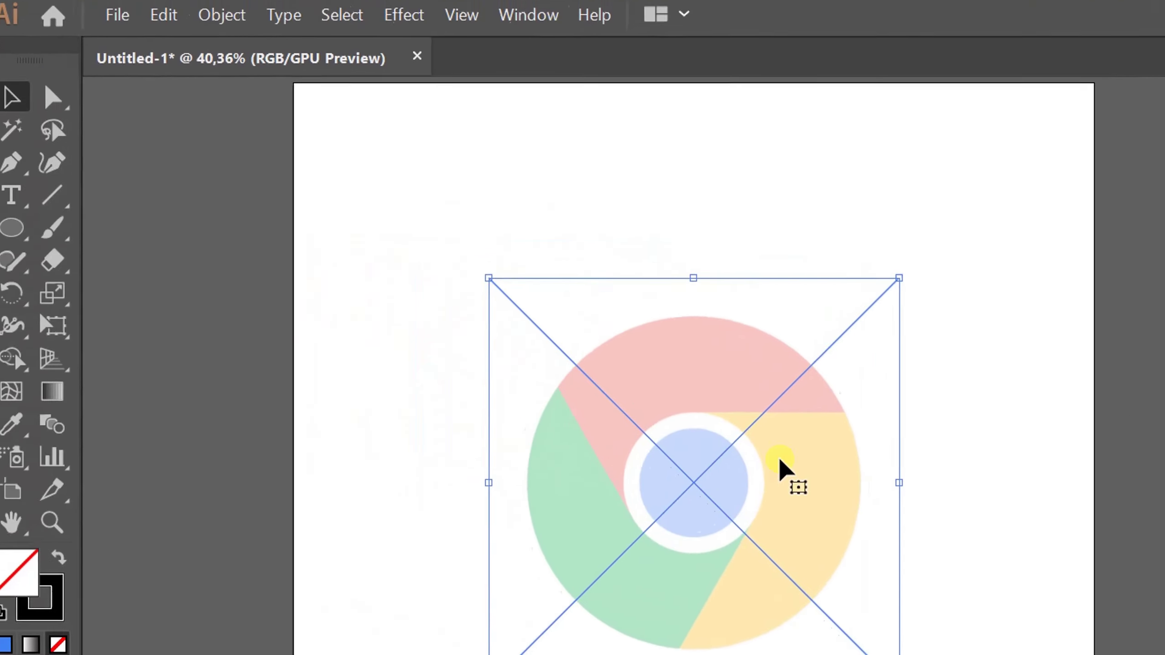
- Lock the faded reference image in place
click(225, 16)
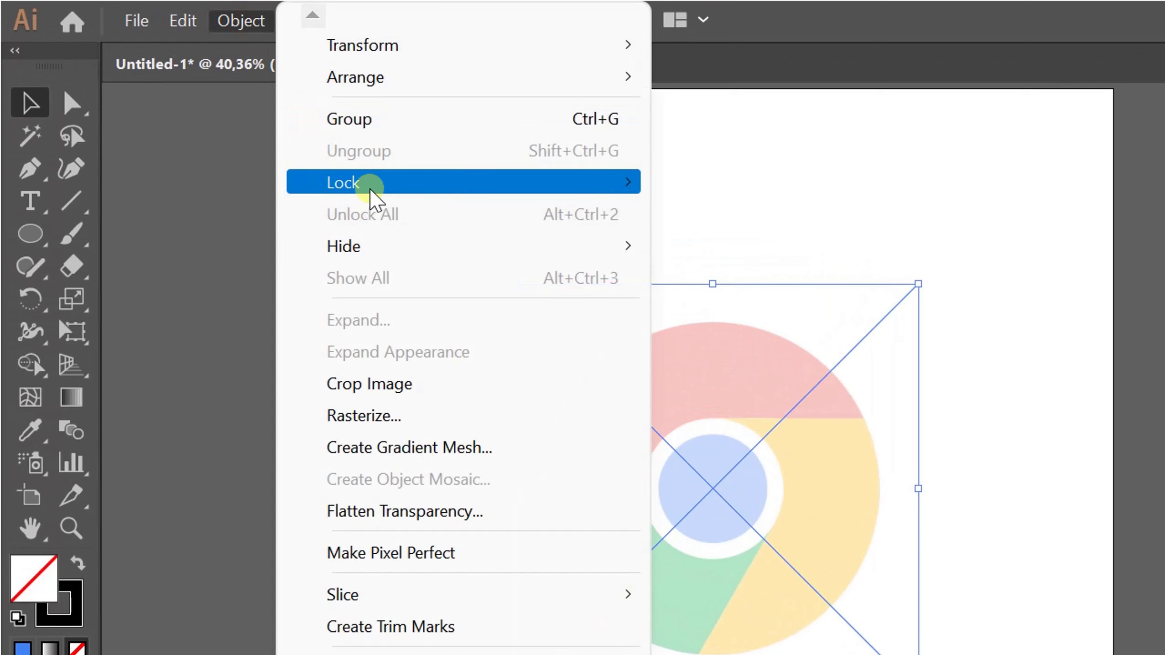
mouse_move(344, 183)
click(688, 183)
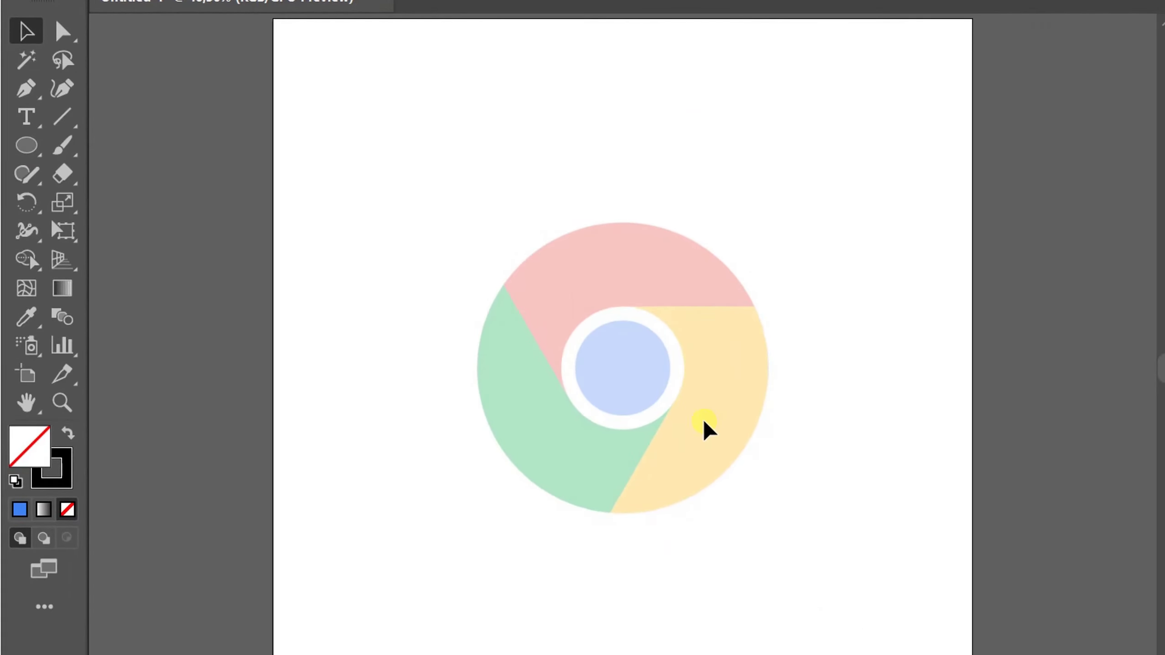
scroll(684, 429, up, 1)
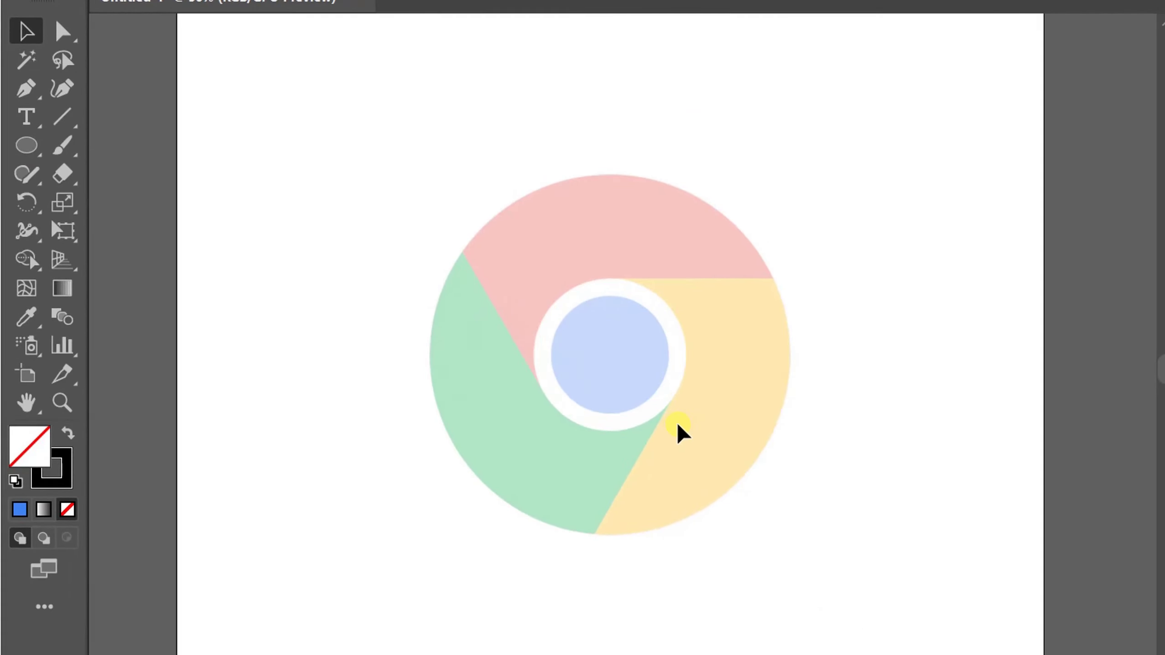
scroll(683, 429, up, 1)
- Draw a circle on the outer rim and a scaled copy fitting the white ring
click(25, 146)
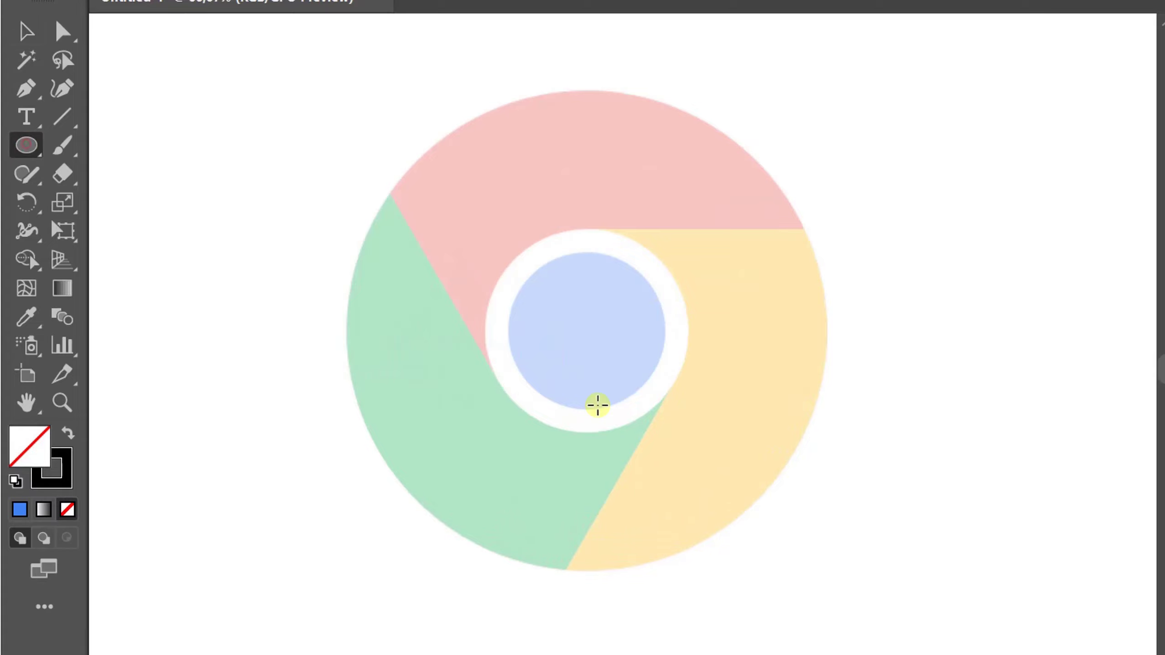
drag(587, 330, 599, 569)
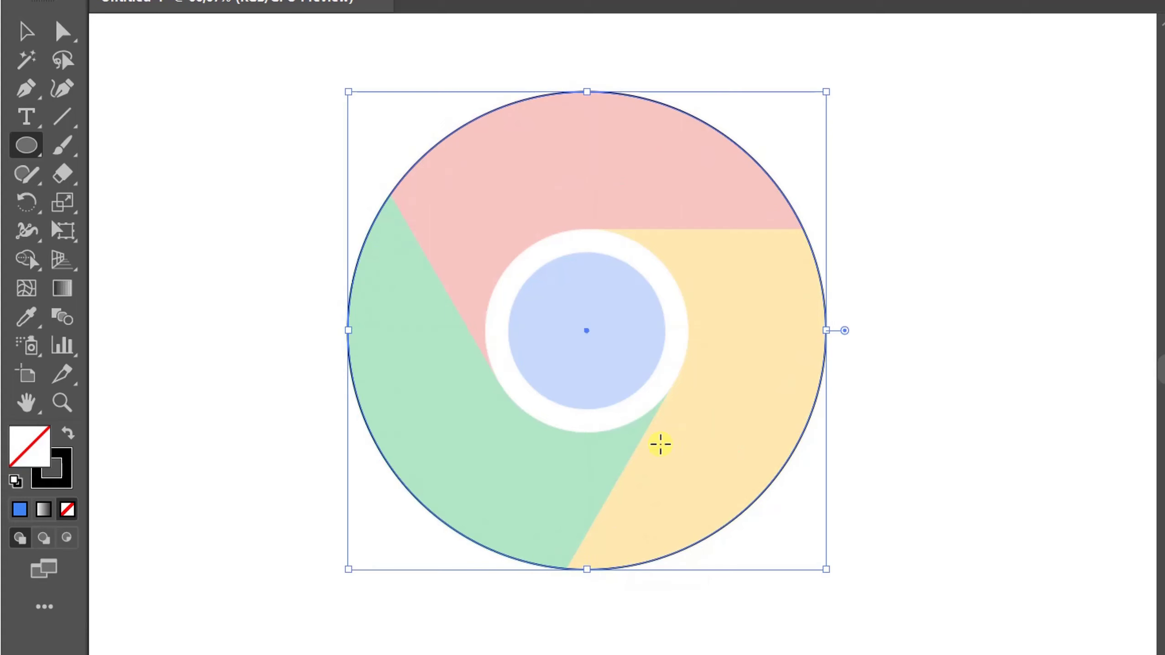
click(64, 203)
drag(772, 197, 688, 266)
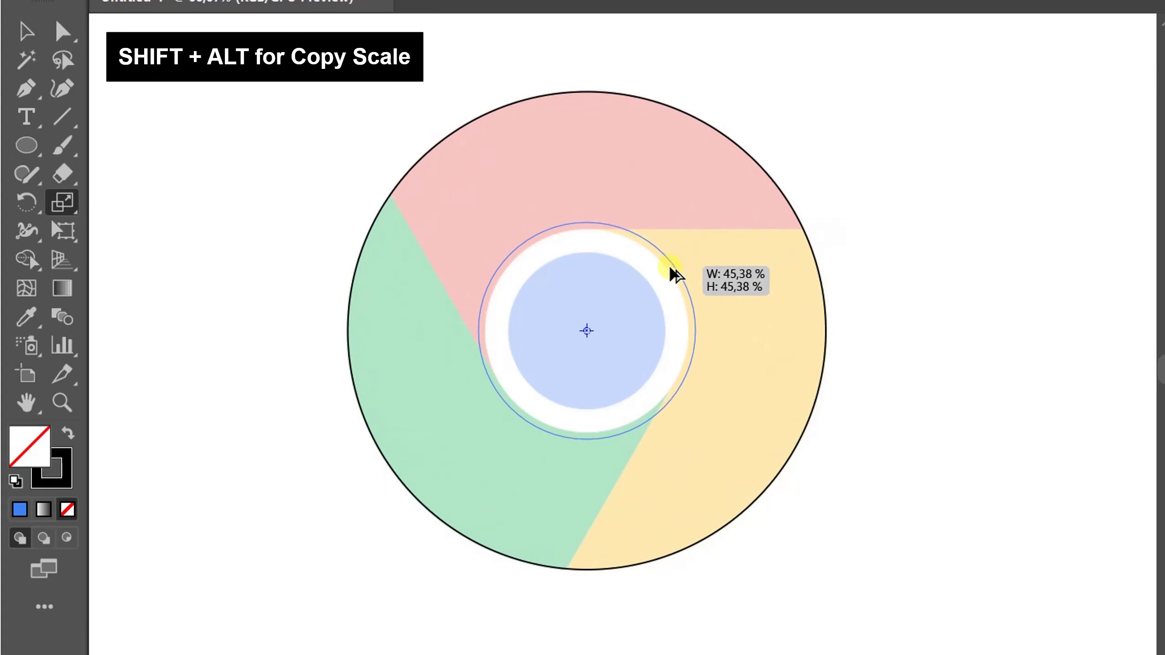
drag(687, 266, 663, 281)
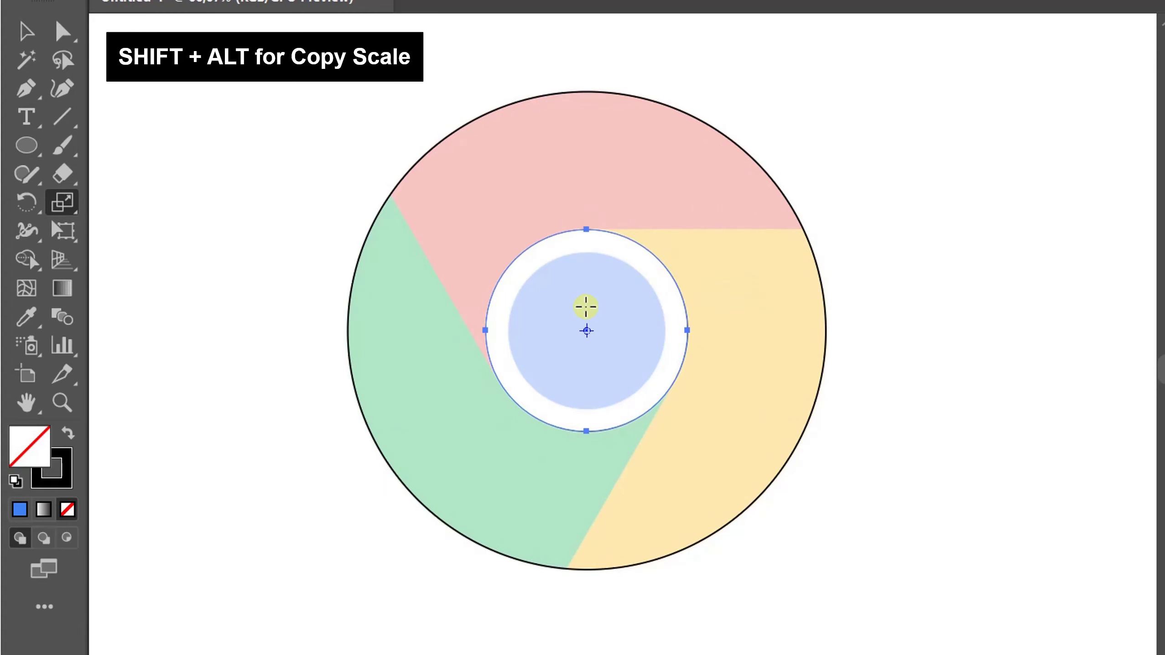
- Scale a further copy down to fit the blue centre
scroll(583, 309, up, 2)
scroll(584, 309, up, 1)
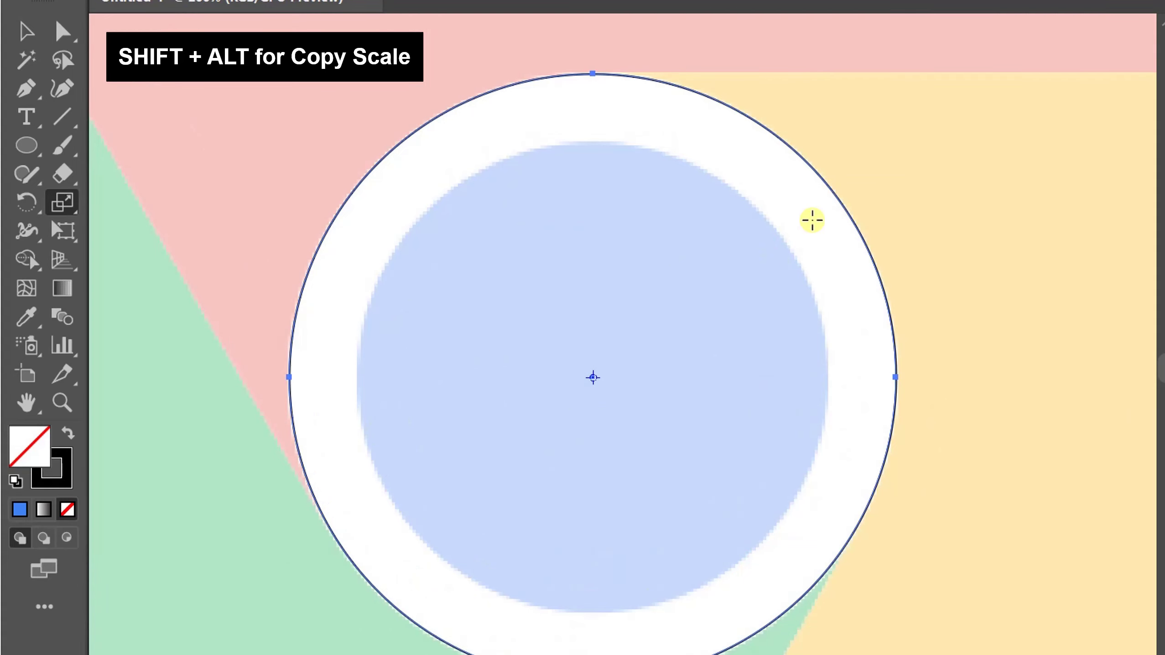
drag(811, 219, 770, 259)
scroll(671, 300, down, 3)
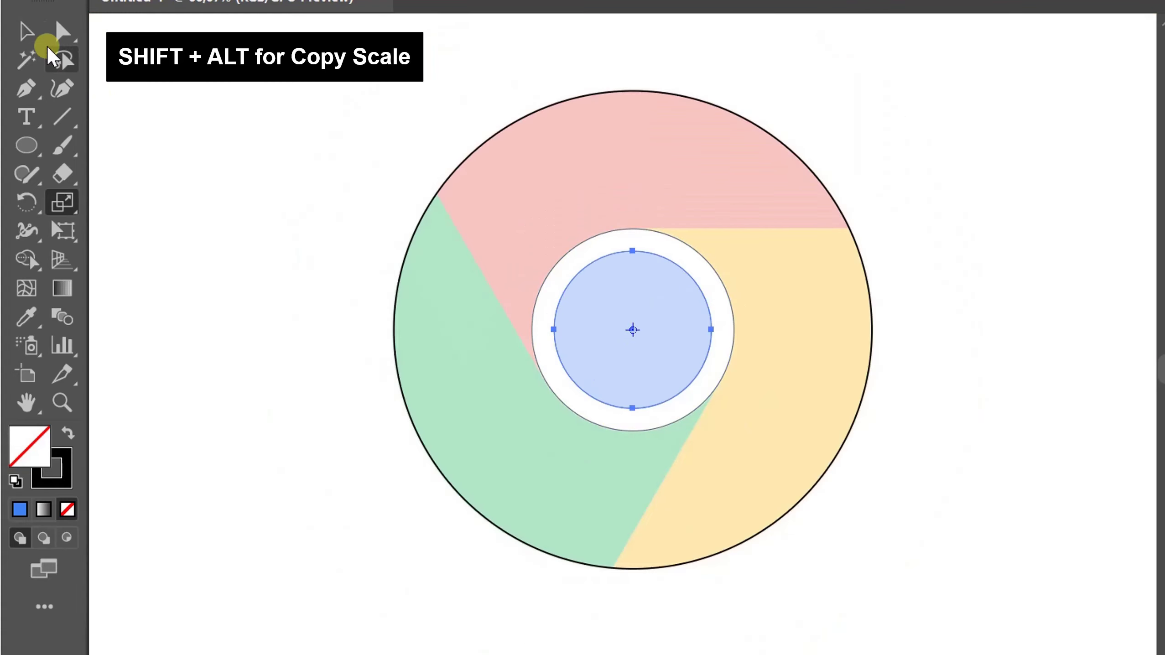
- Give all three concentric circles a 1 pt stroke
click(10, 29)
drag(637, 229, 380, 328)
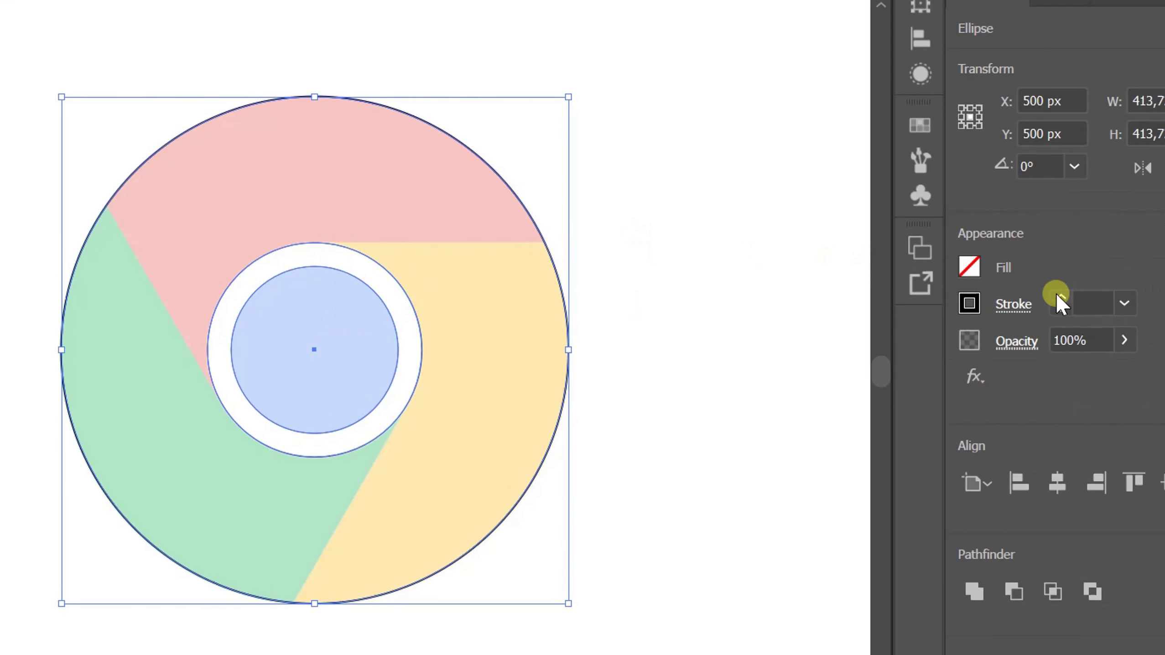
click(1061, 298)
click(661, 281)
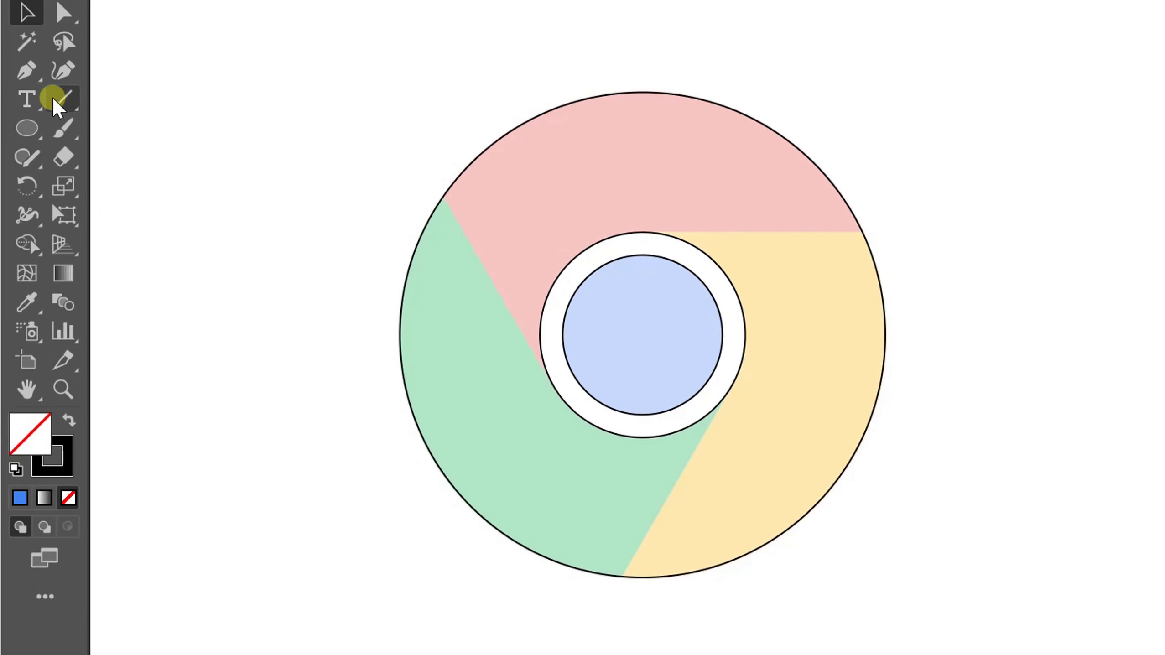
- Draw a line on the red–yellow boundary and rotate-copy it twice by -120° around the centre
click(63, 99)
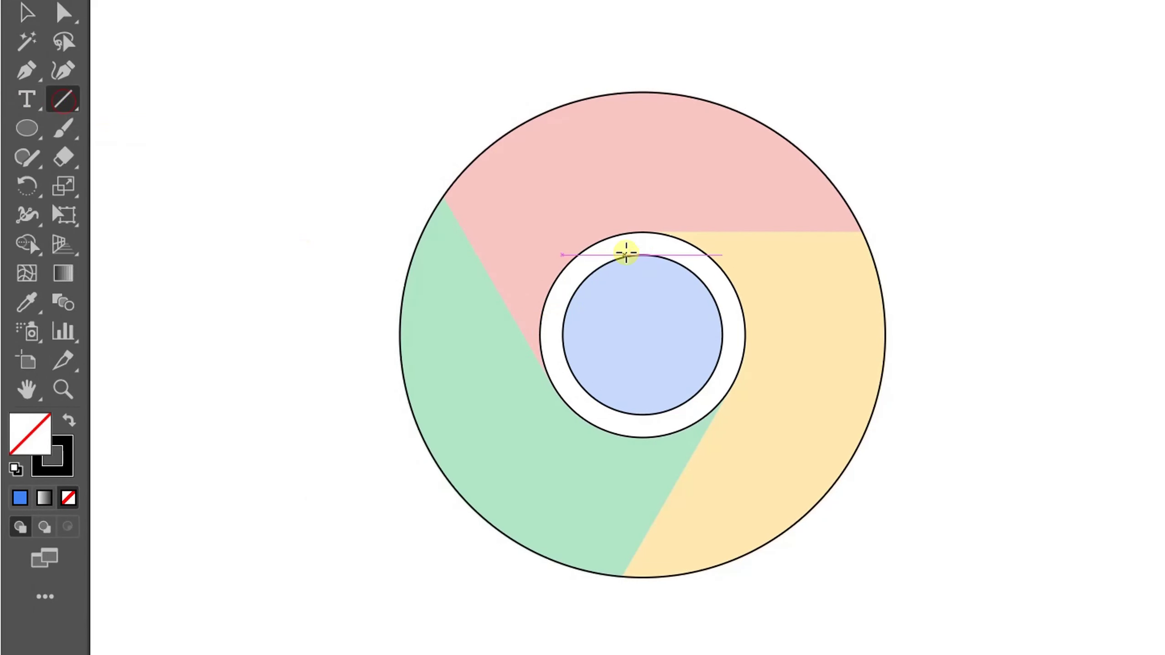
drag(644, 232, 1004, 242)
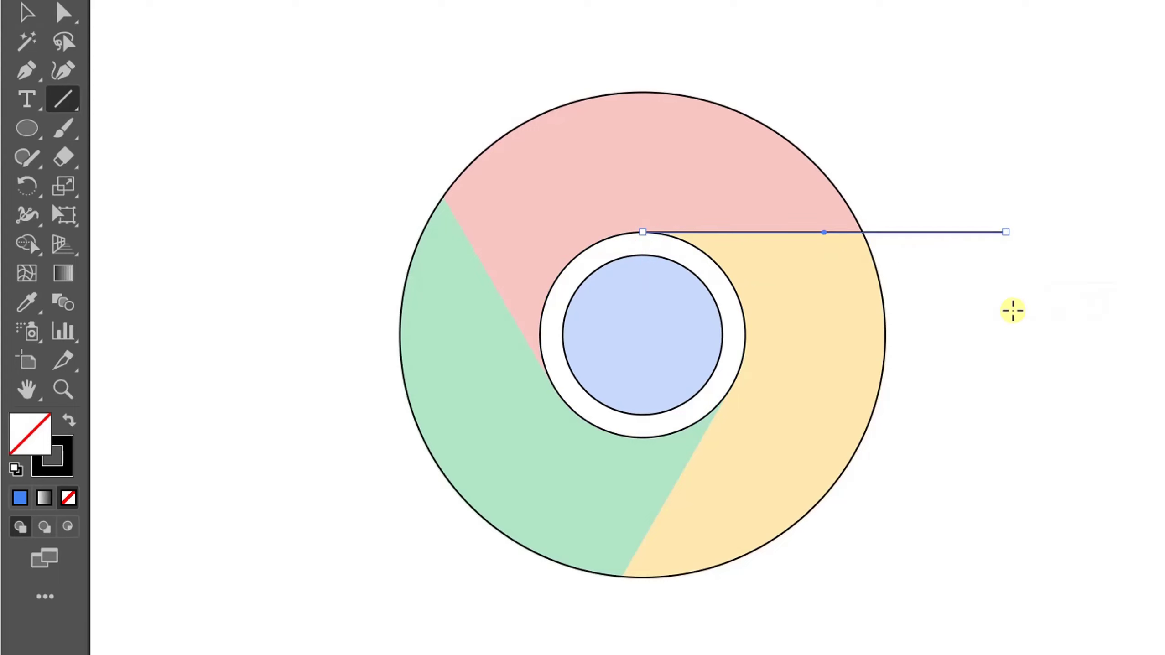
click(26, 185)
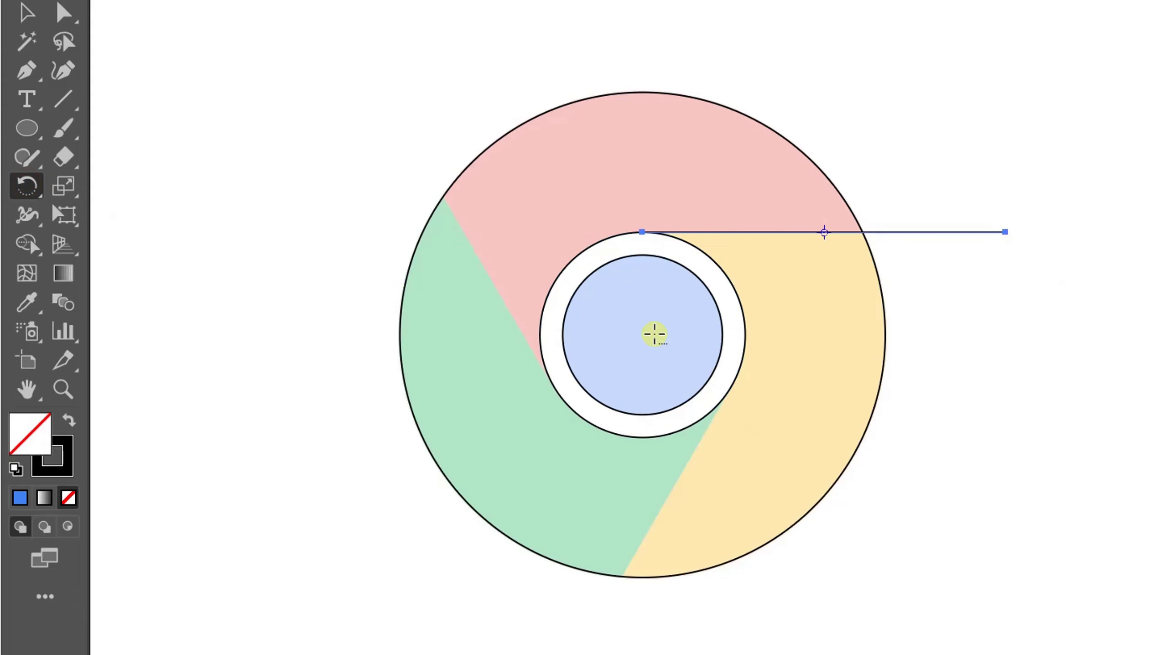
alt+click(643, 330)
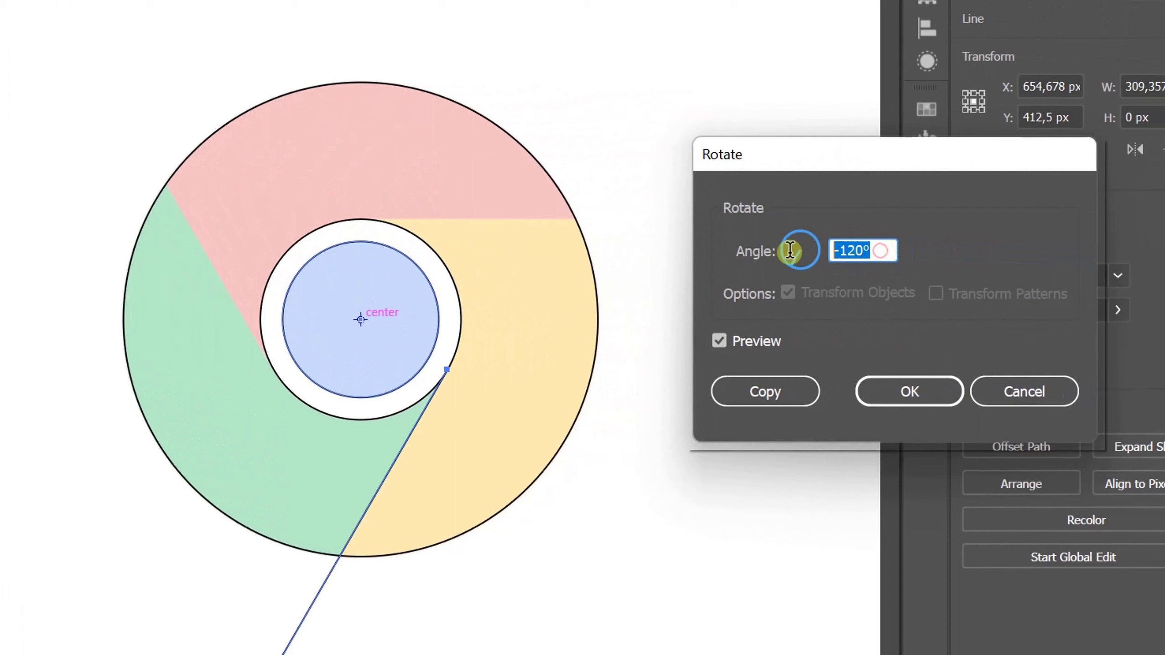
text(-120)
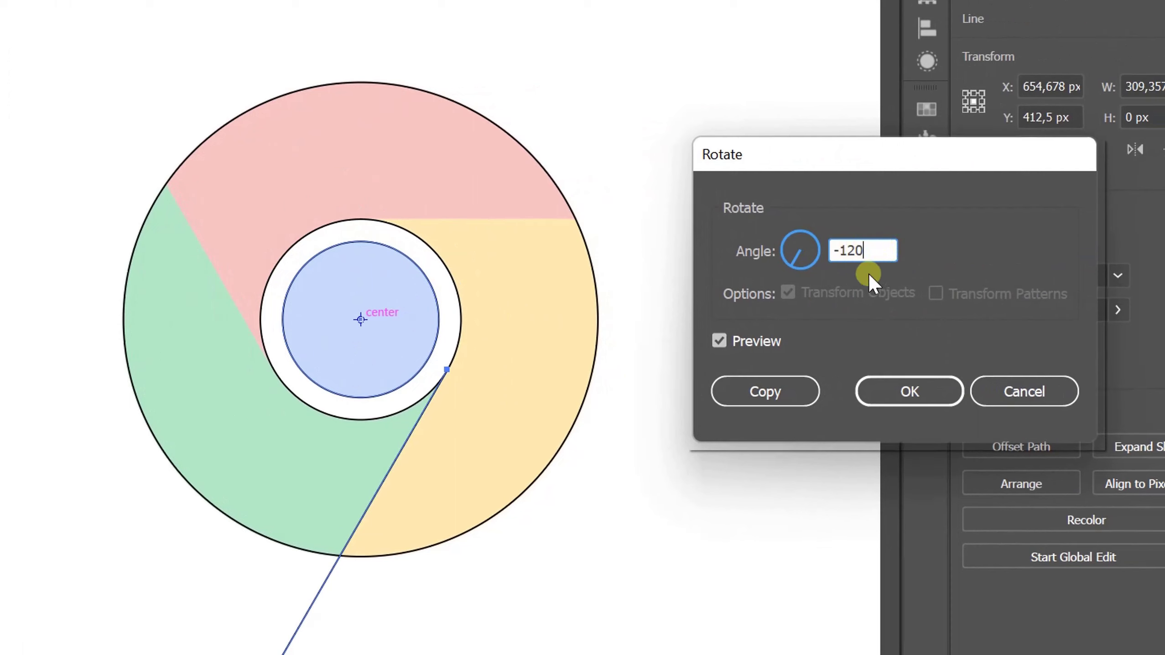
click(780, 390)
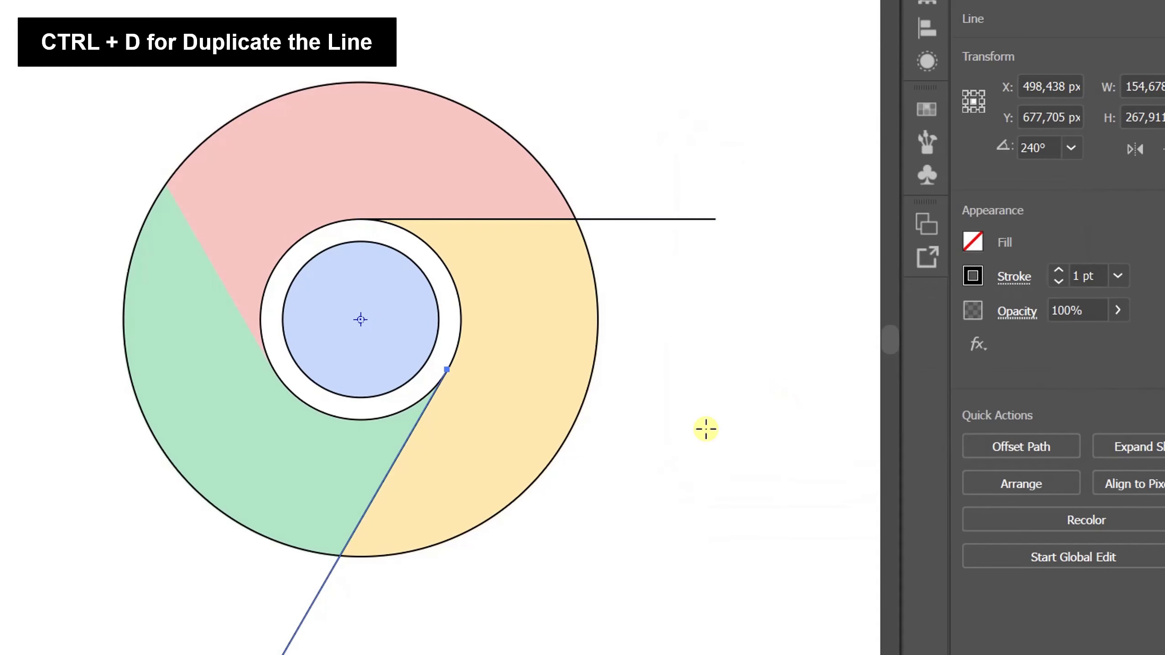
key(ctrl+d)
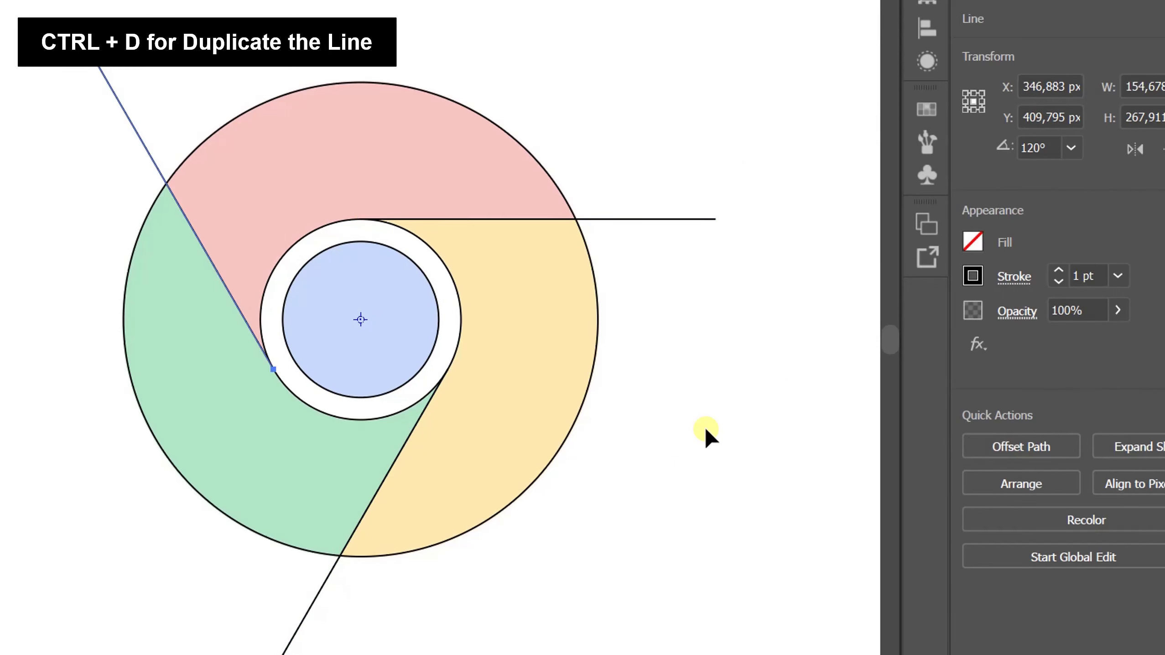
click(705, 431)
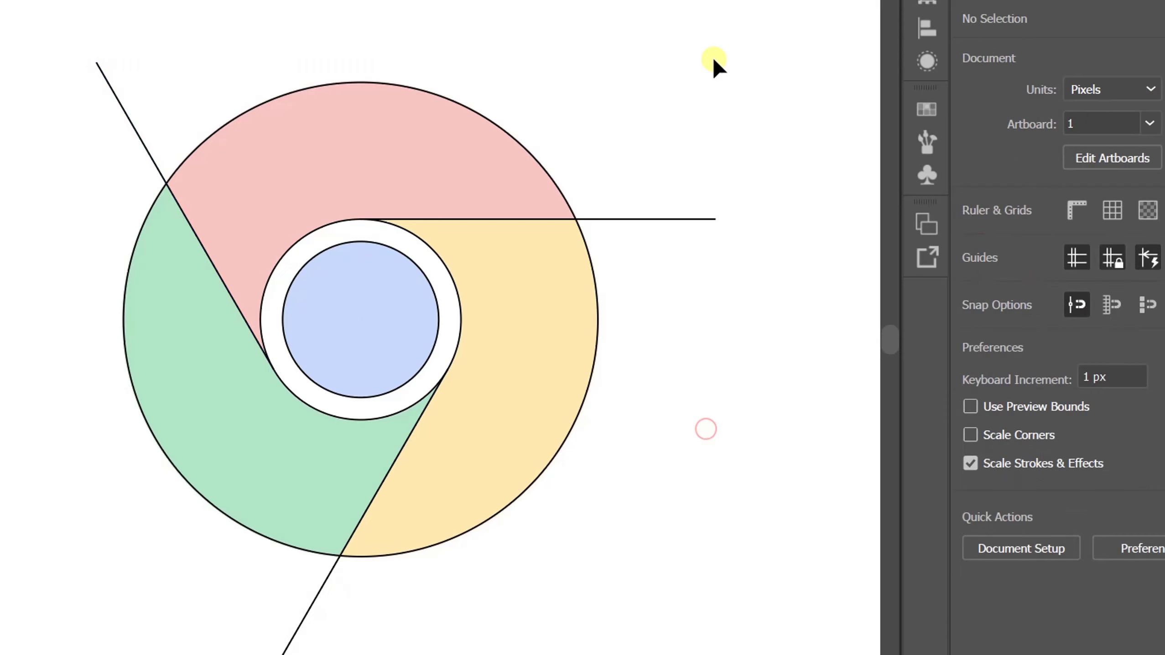
- Use Shape Builder to make green, red, yellow, white ring and blue centre separate shapes
mouse_move(703, 66)
mouse_down()
mouse_move(664, 147)
mouse_move(240, 515)
mouse_up()
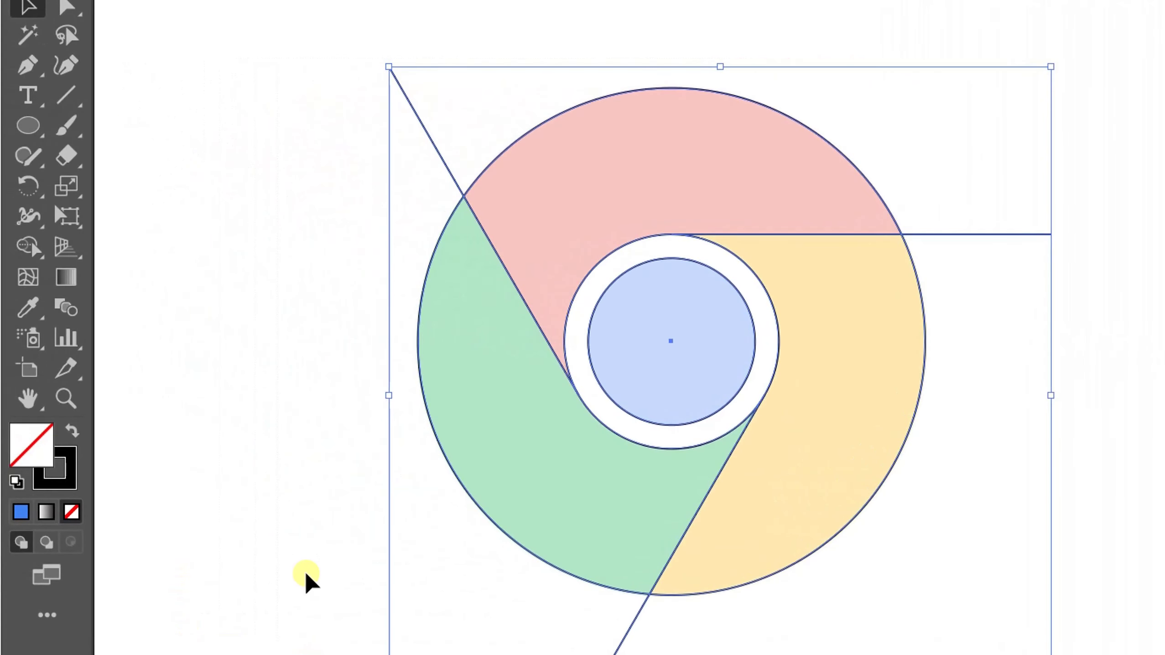
click(28, 246)
click(531, 428)
click(613, 190)
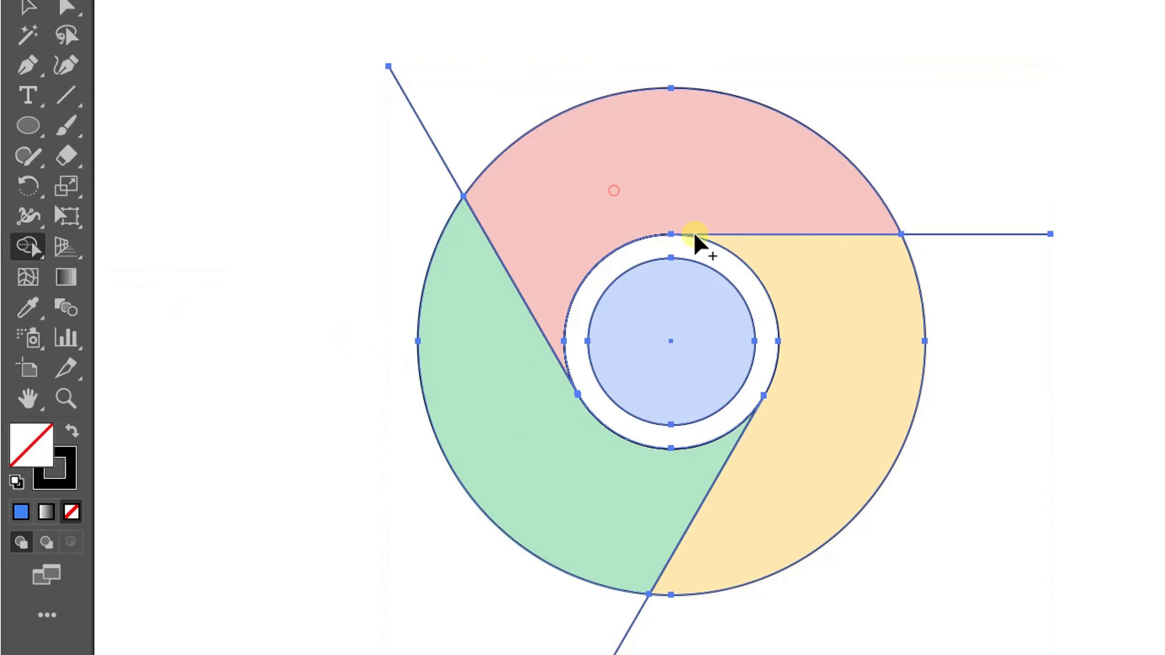
click(833, 422)
click(627, 422)
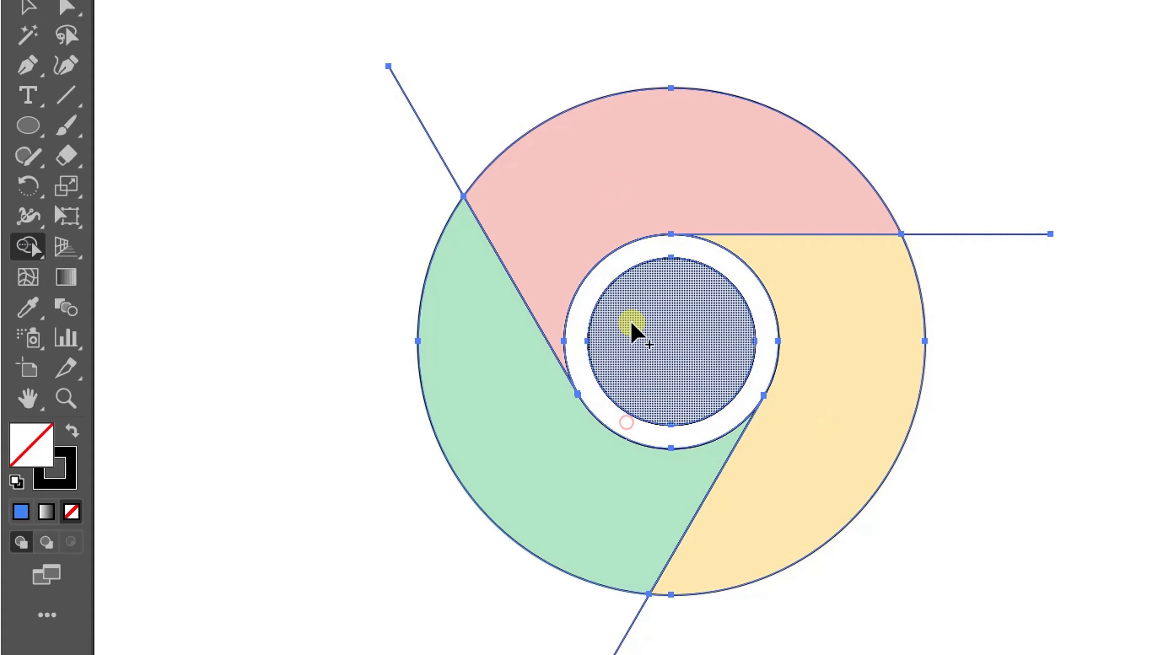
click(634, 320)
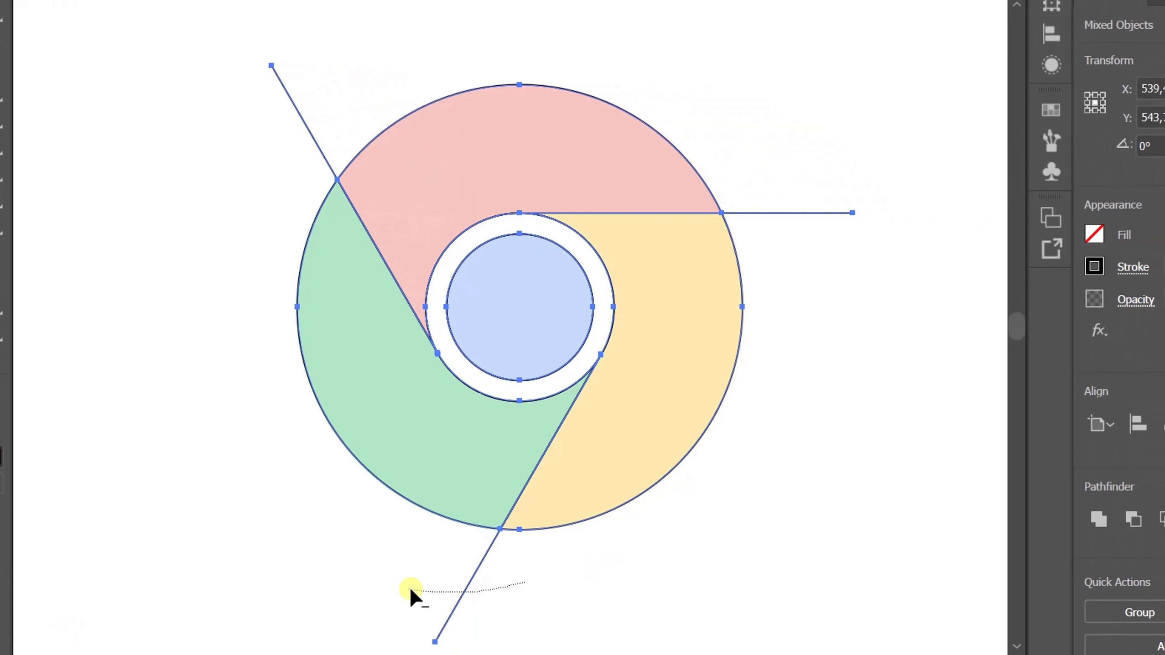
- Delete the three stray line ends sticking outside the rim
drag(537, 585, 411, 595)
drag(242, 164, 294, 114)
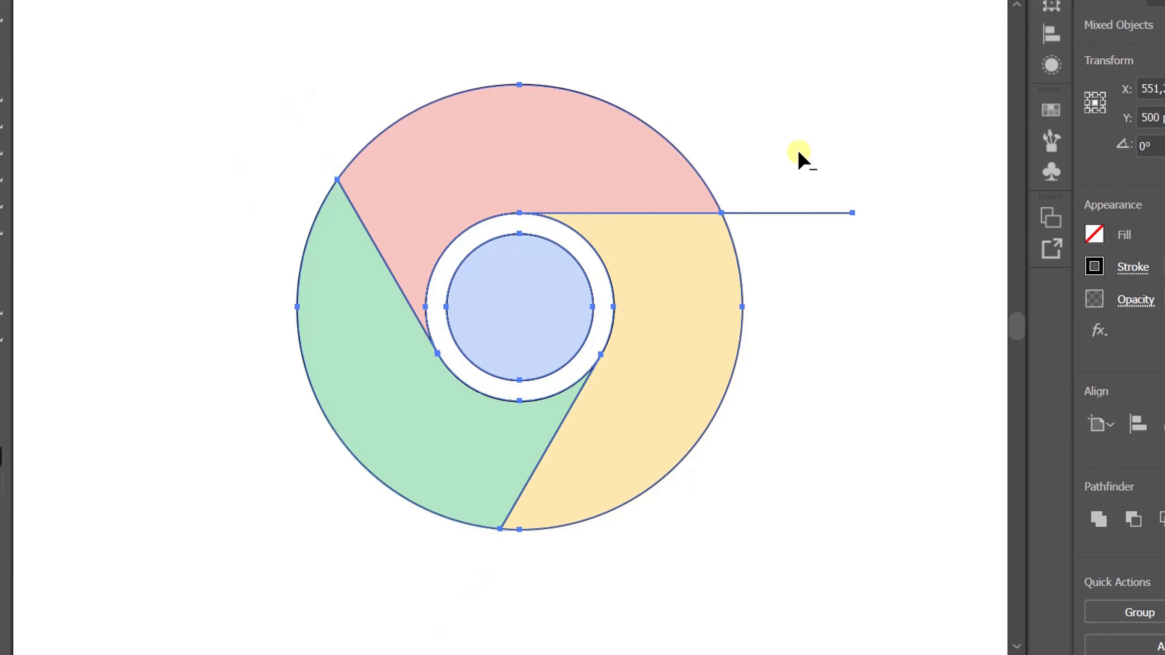
drag(797, 151, 809, 279)
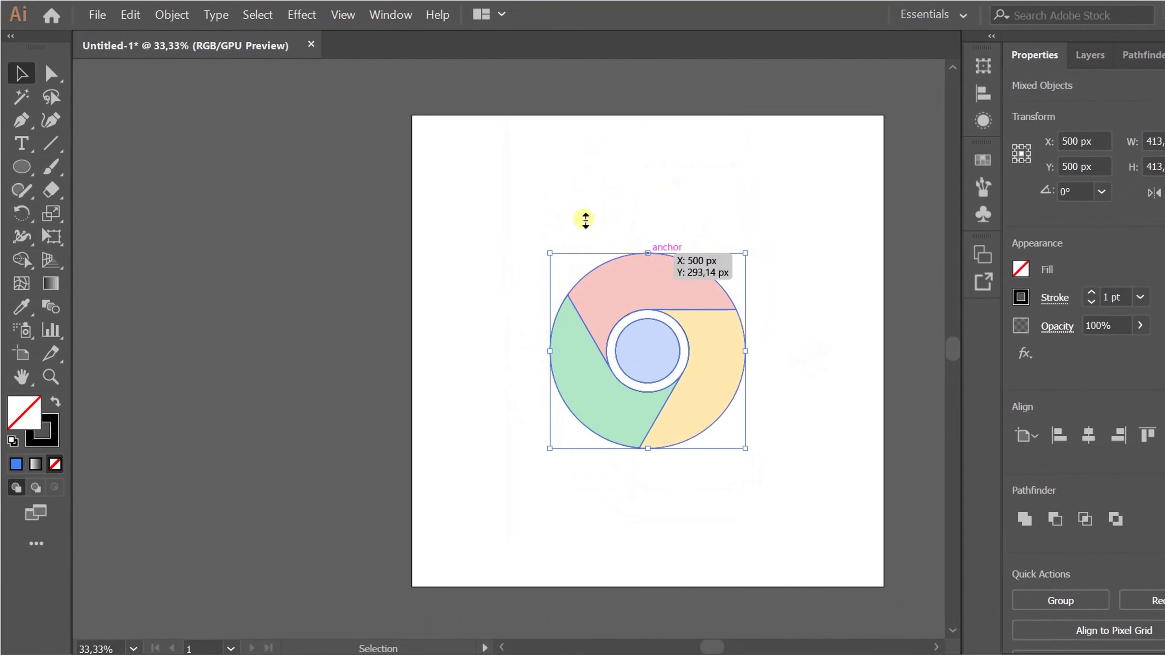
- Ungroup the outline artwork and unlock the reference image
click(172, 14)
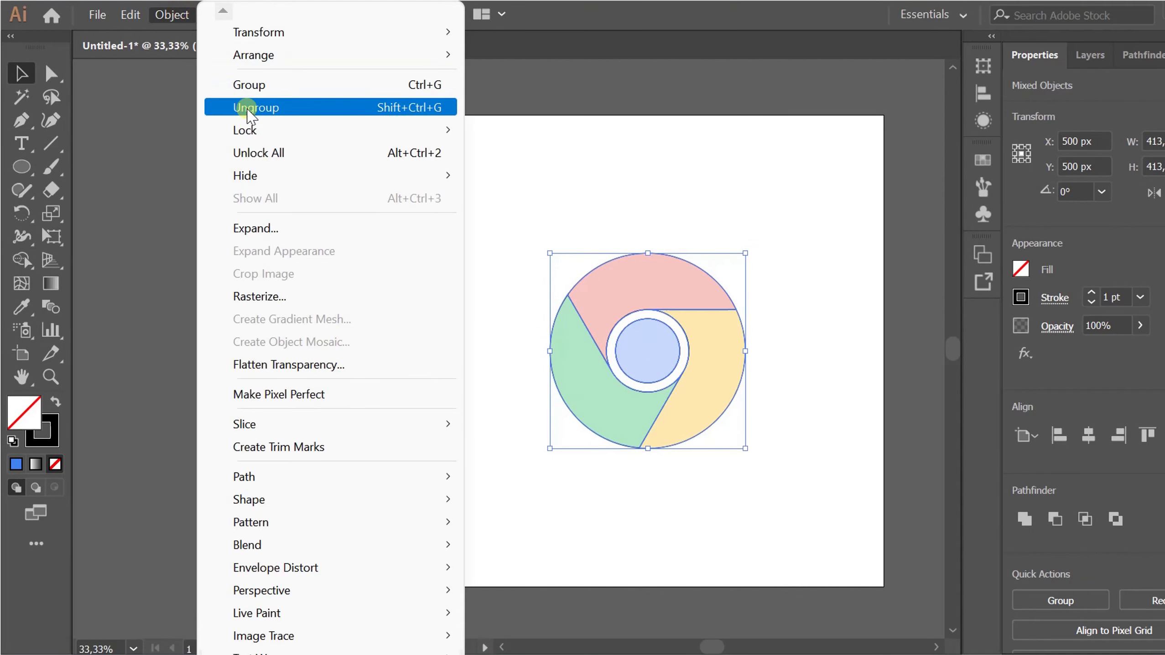
click(254, 106)
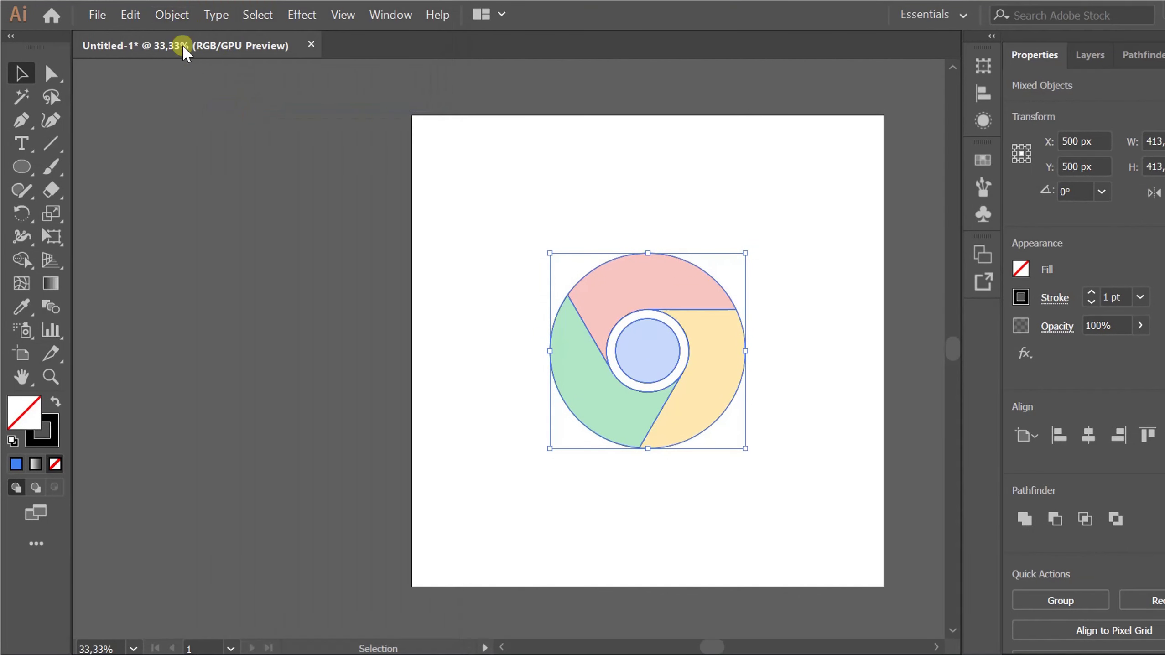
click(172, 15)
click(310, 145)
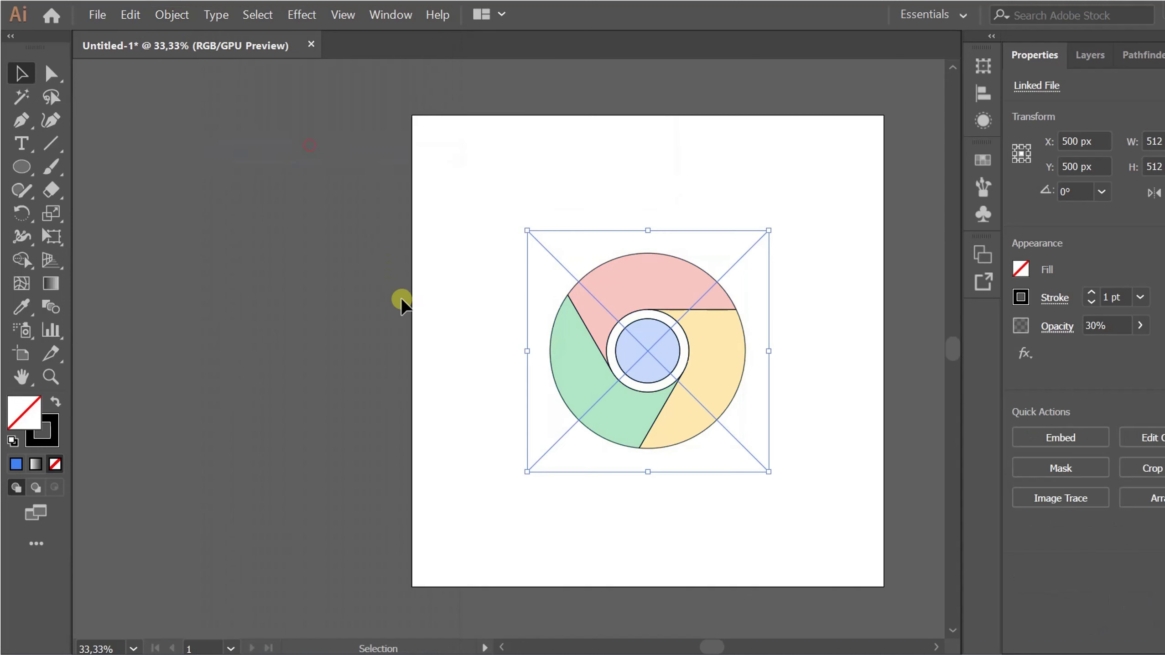
click(466, 349)
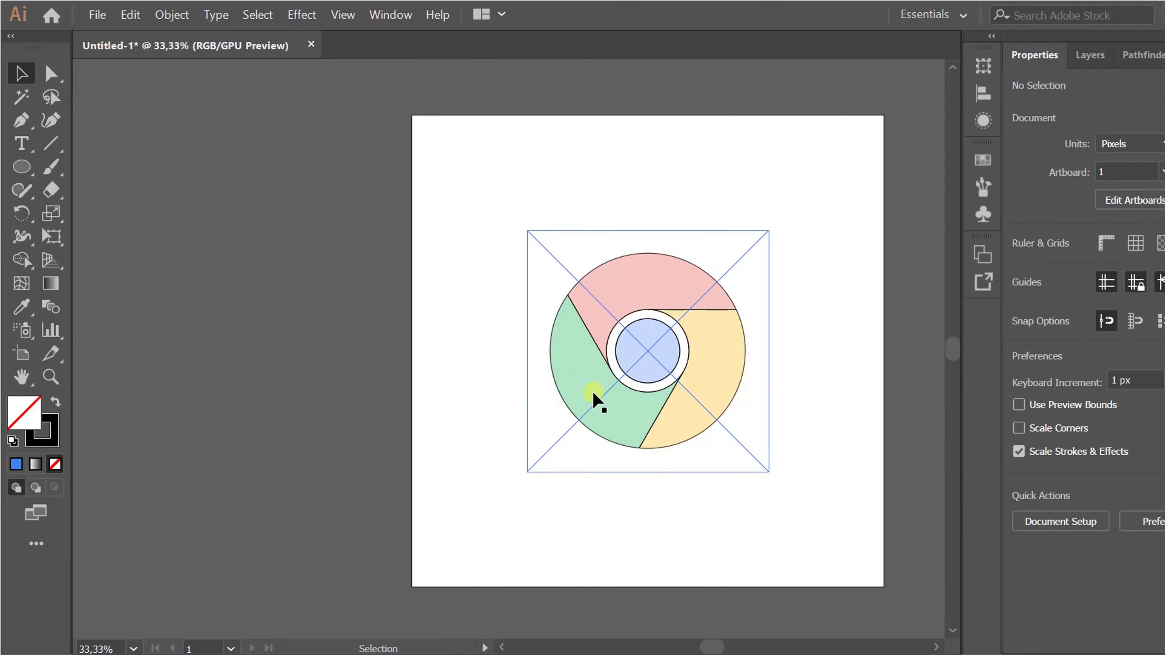
- Move the reference image left of the outline at 100% opacity
mouse_move(593, 397)
mouse_down()
mouse_move(530, 412)
mouse_move(349, 404)
mouse_up()
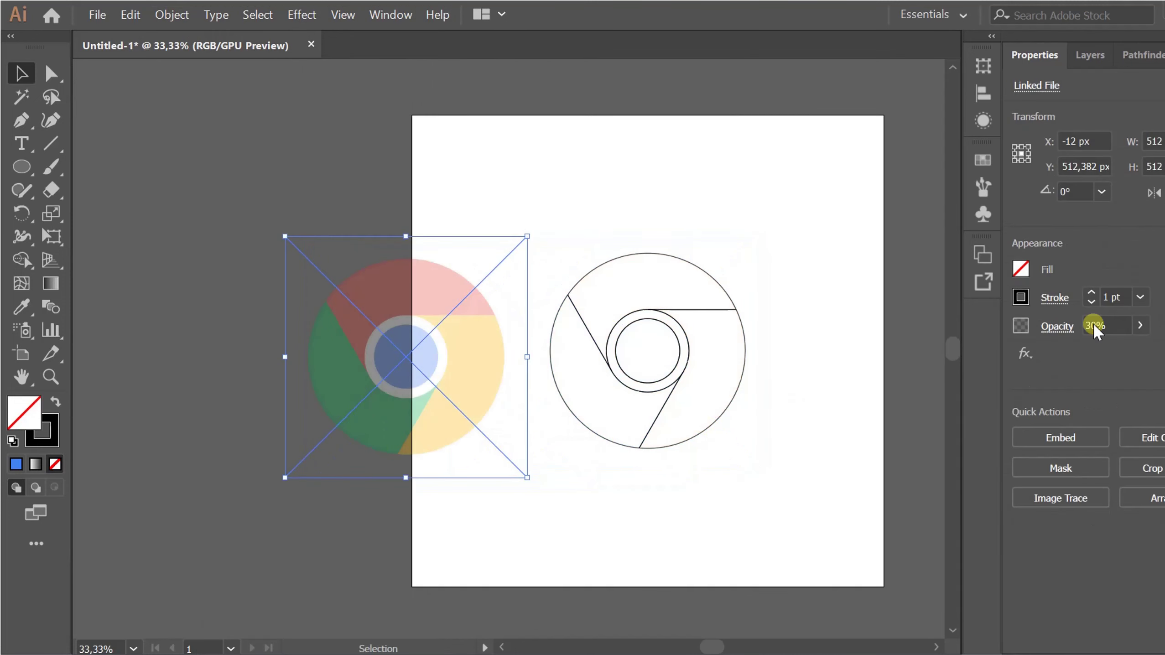
drag(1117, 327, 1033, 327)
text(100)
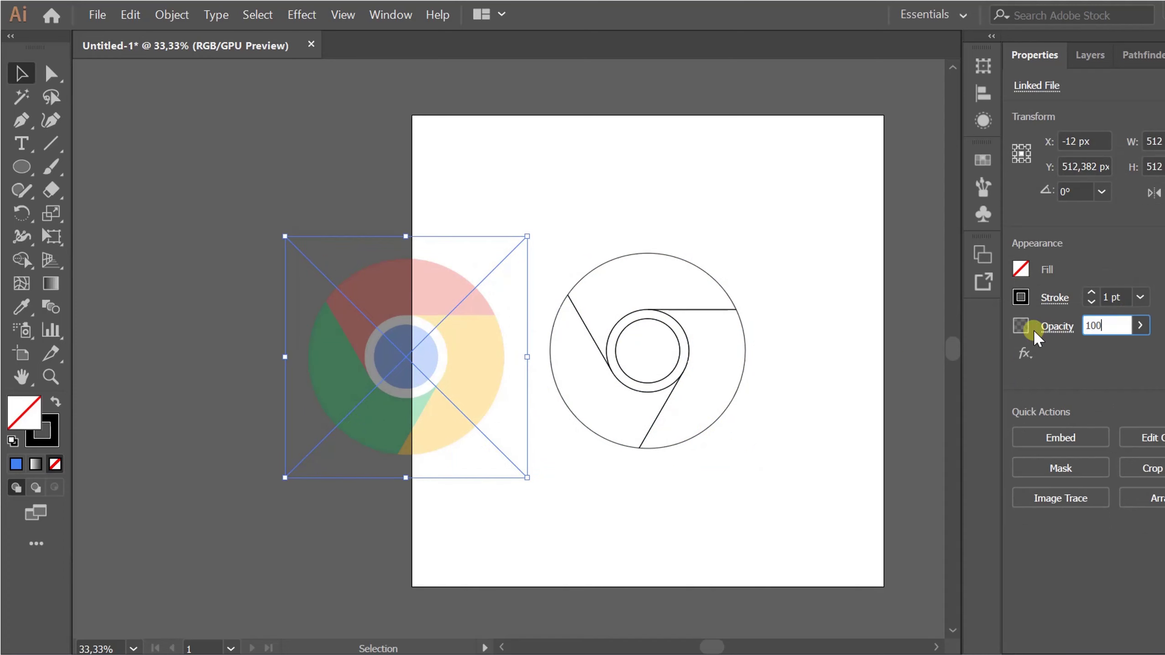
key(Return)
click(618, 492)
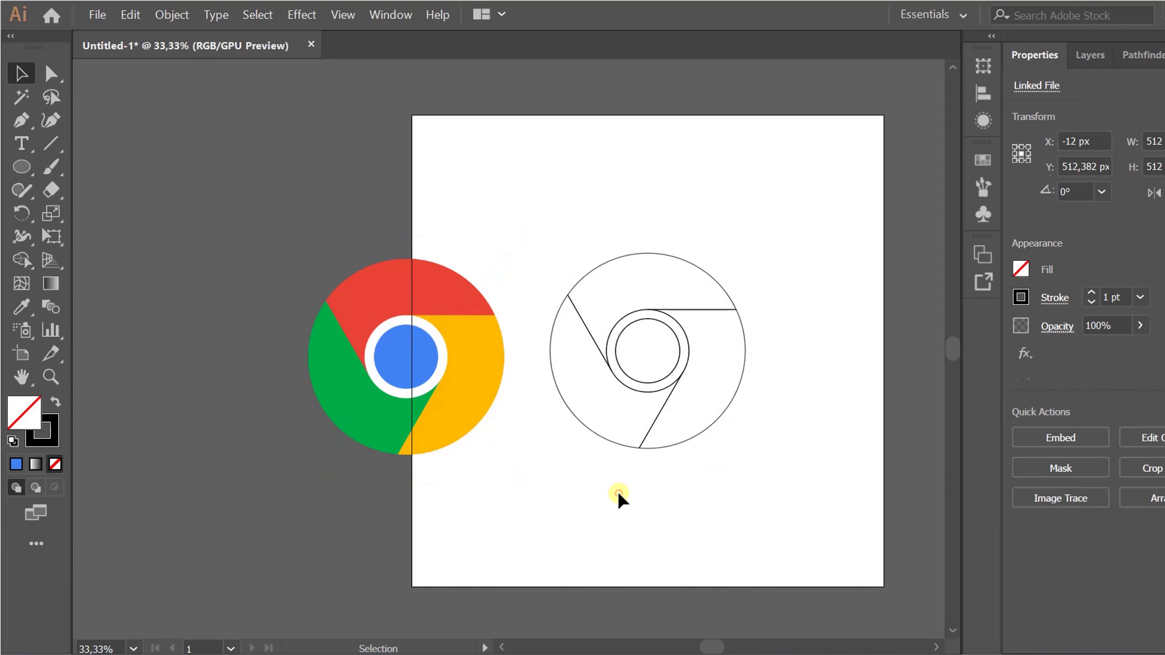
- Fill the lower-left segment with green sampled from the reference logo
scroll(617, 492, up, 1)
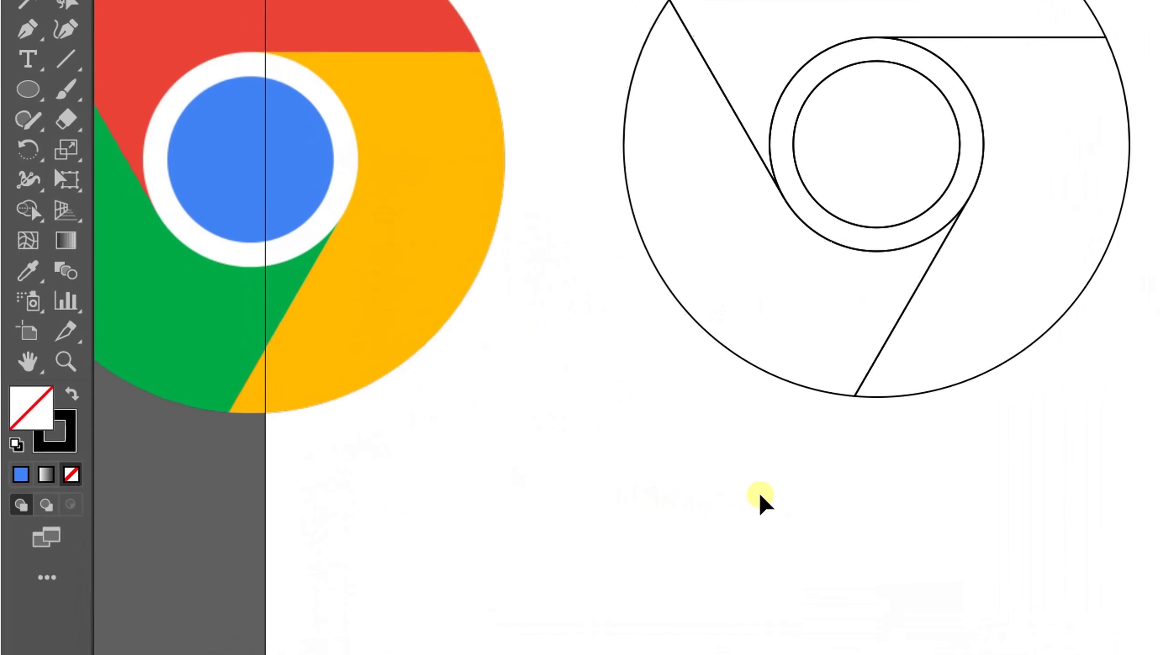
click(627, 481)
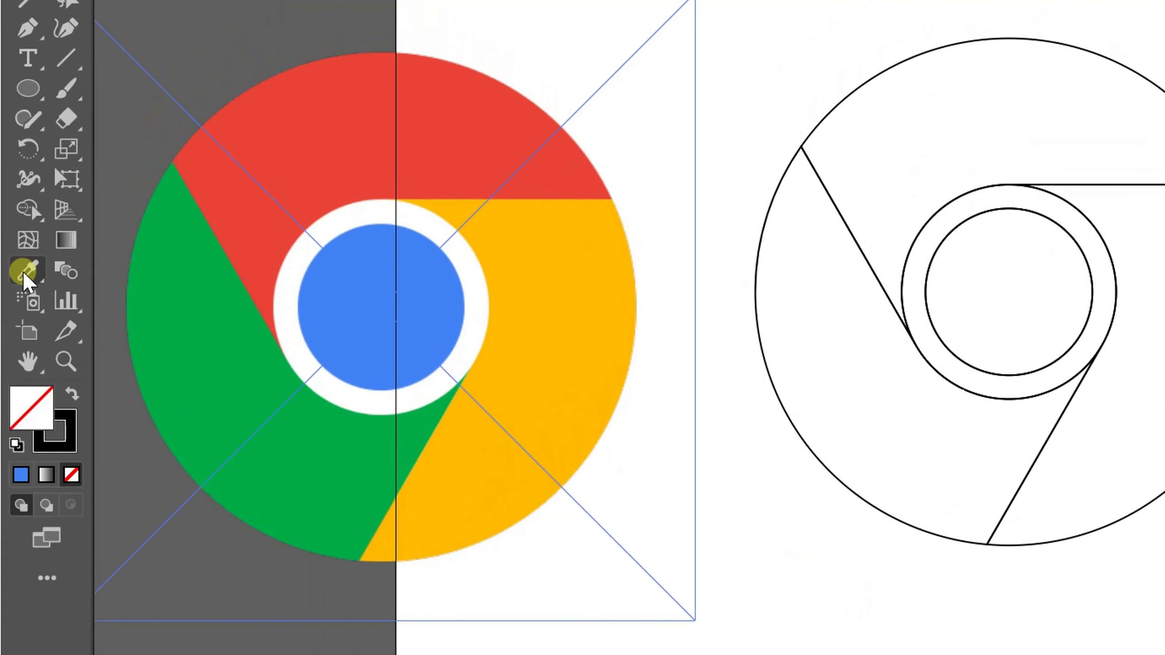
click(26, 266)
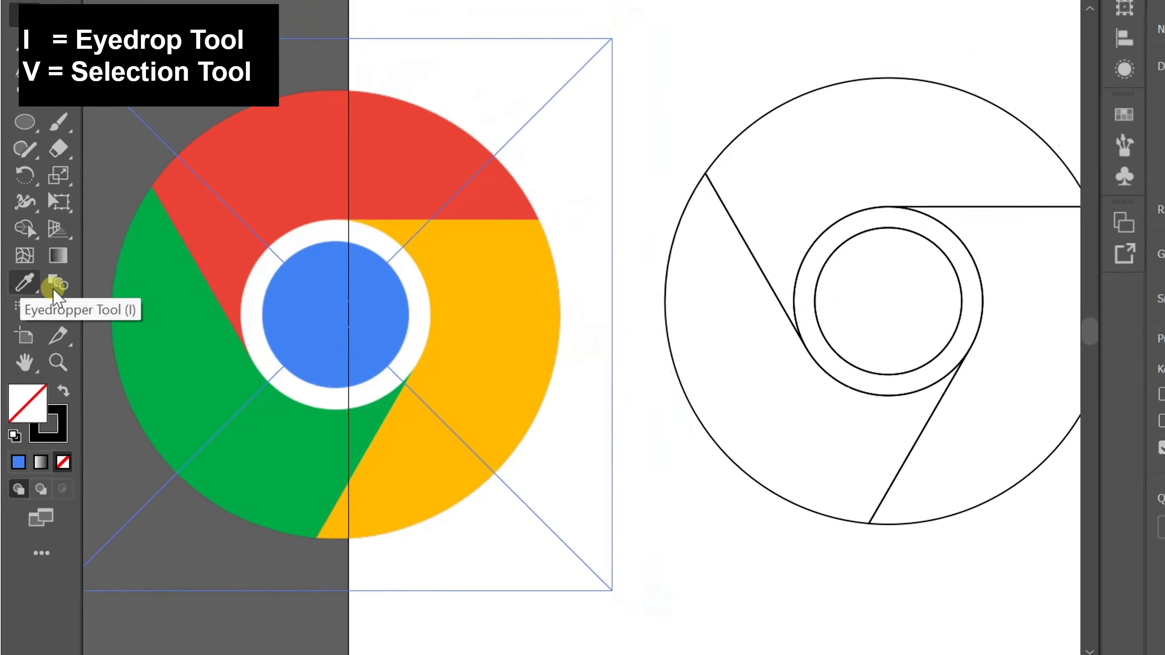
click(671, 543)
drag(671, 543, 657, 554)
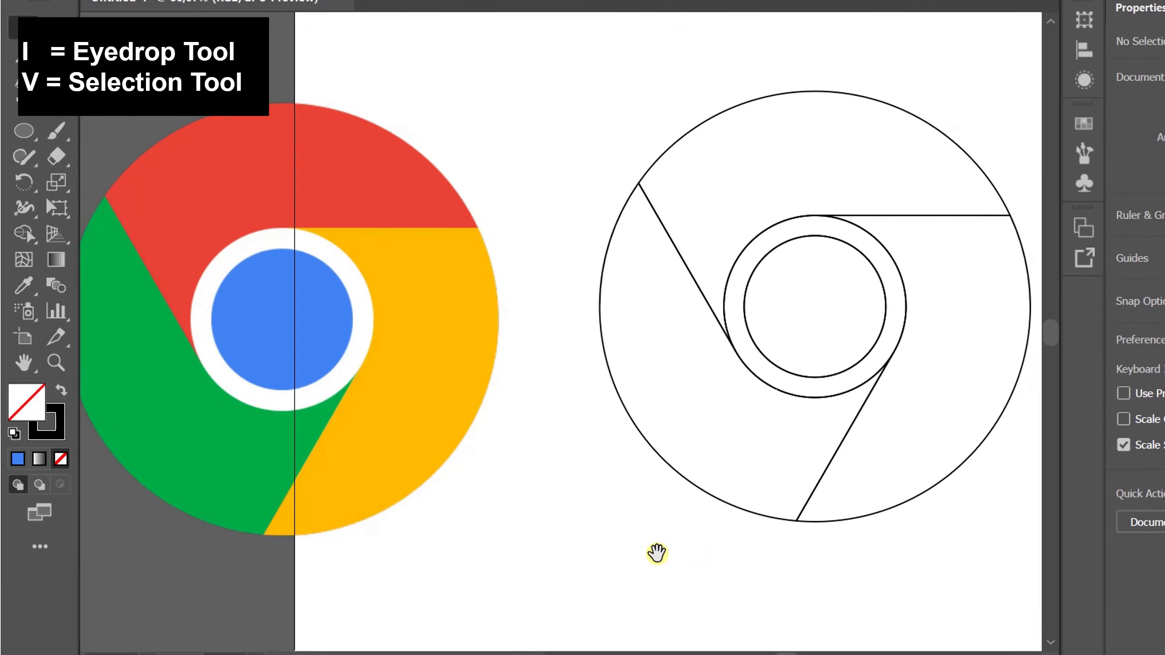
key(i)
key(v)
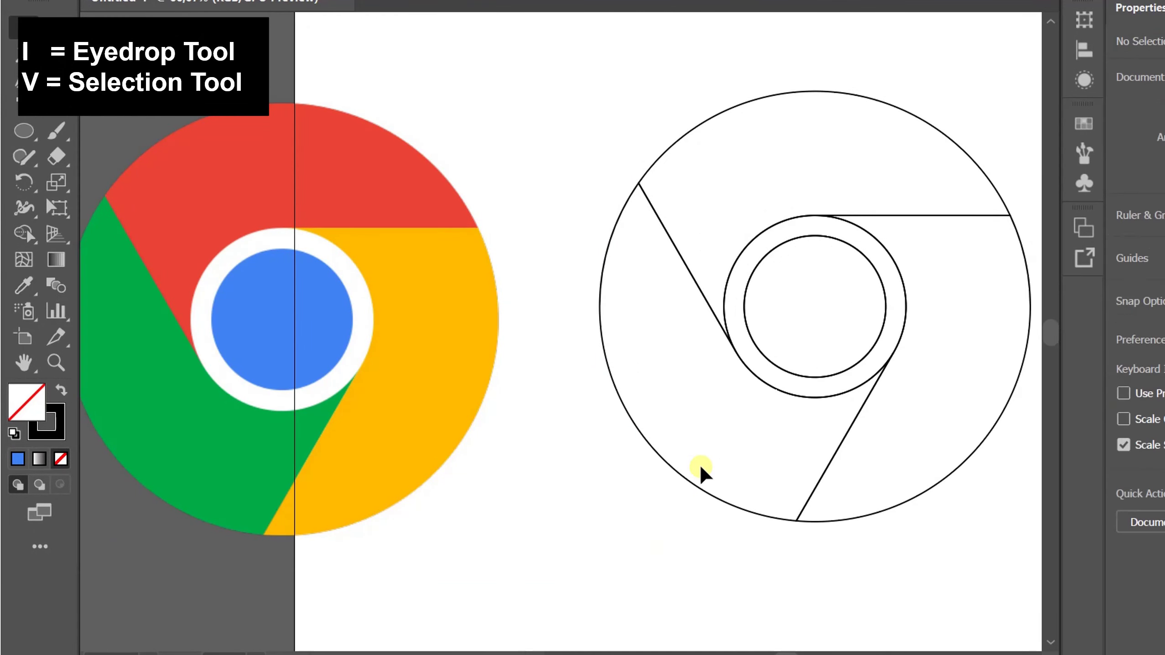
click(681, 476)
key(i)
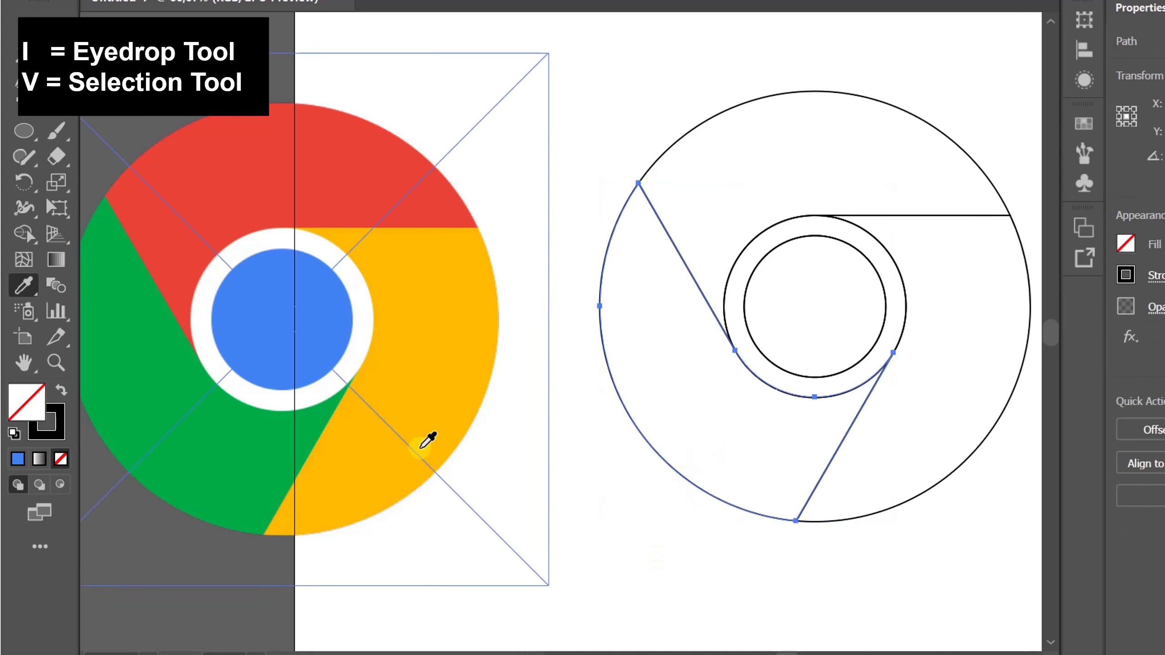
click(204, 461)
key(v)
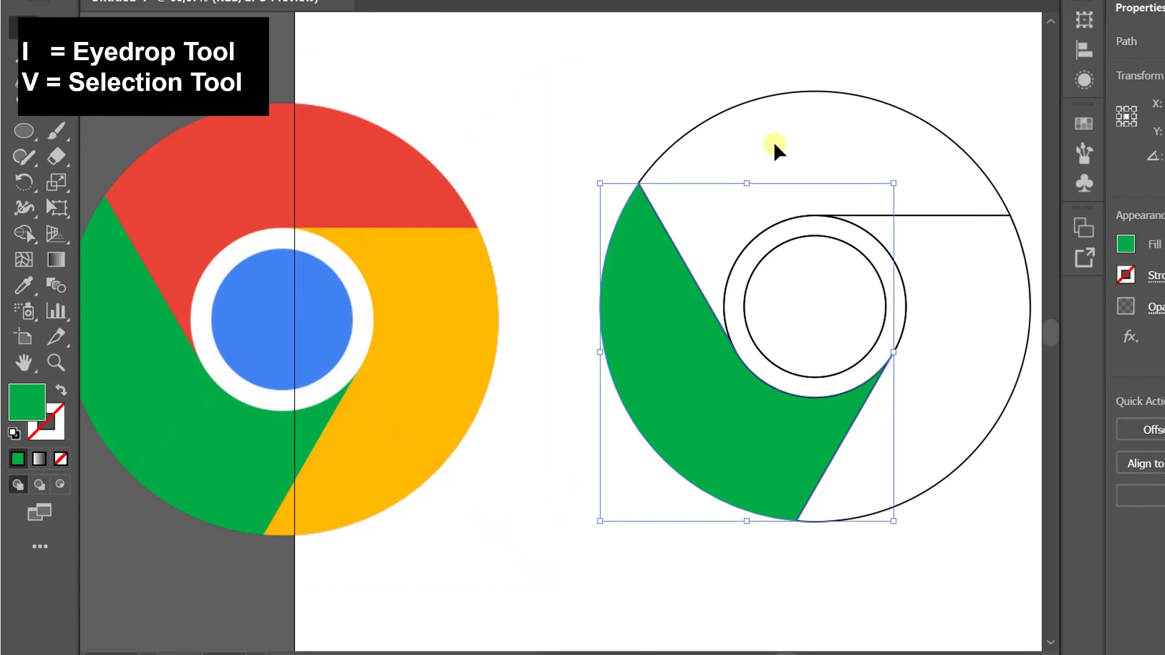
- Fill the top segment red and the right segment yellow from the reference
click(782, 93)
key(i)
click(278, 144)
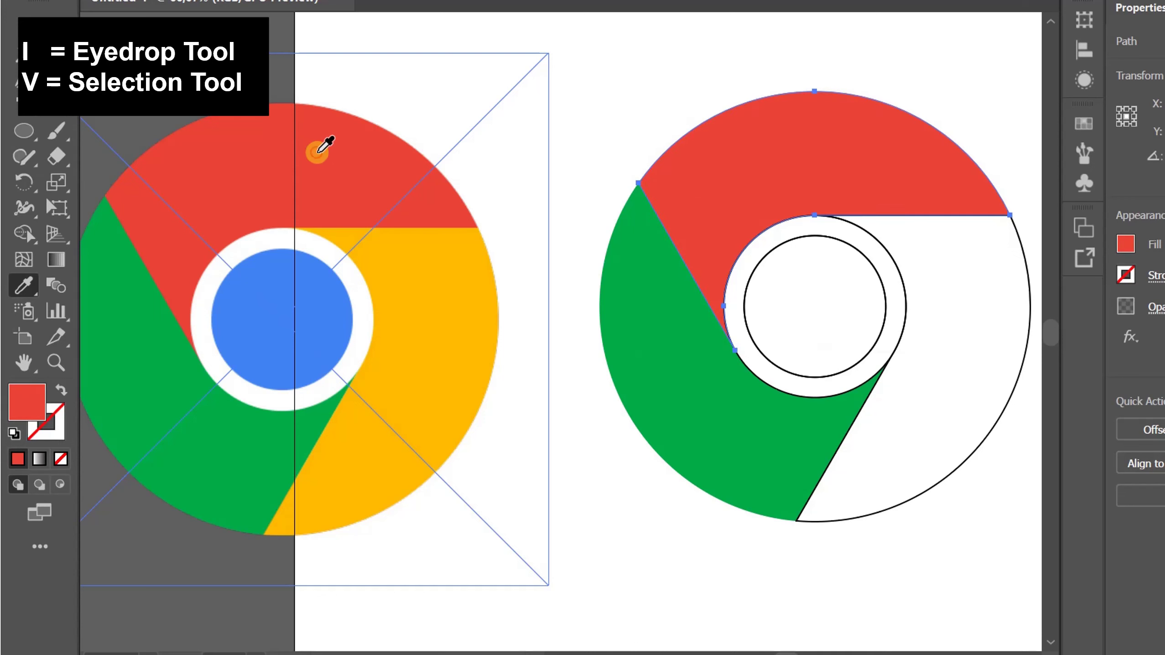
key(v)
click(706, 574)
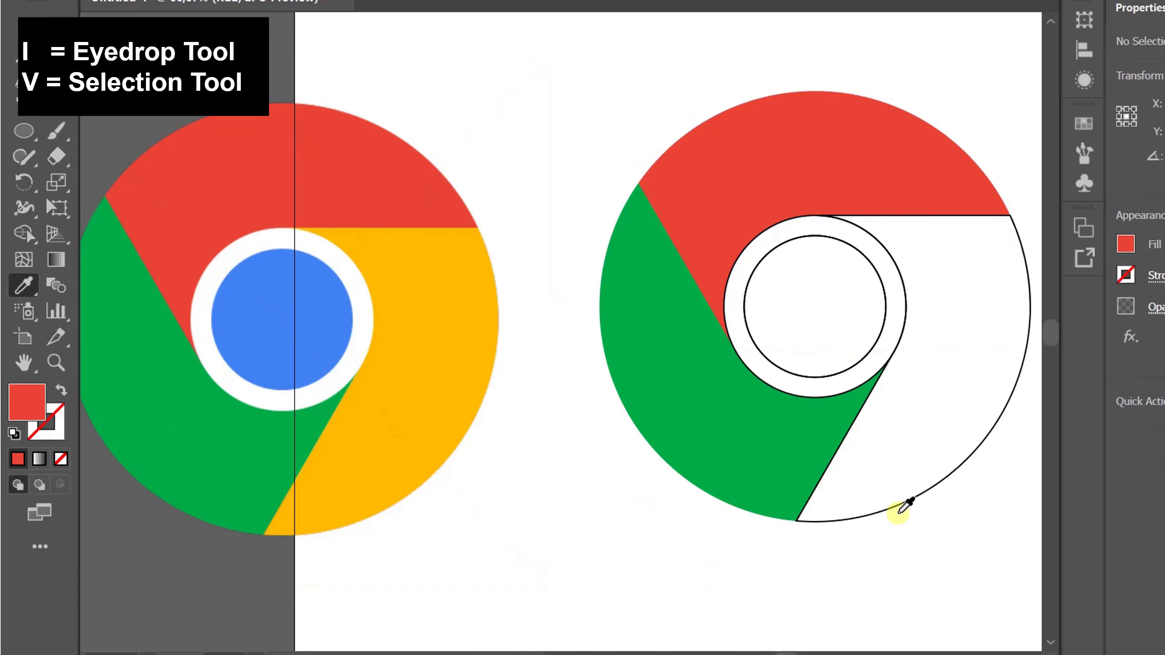
click(896, 504)
key(i)
click(431, 383)
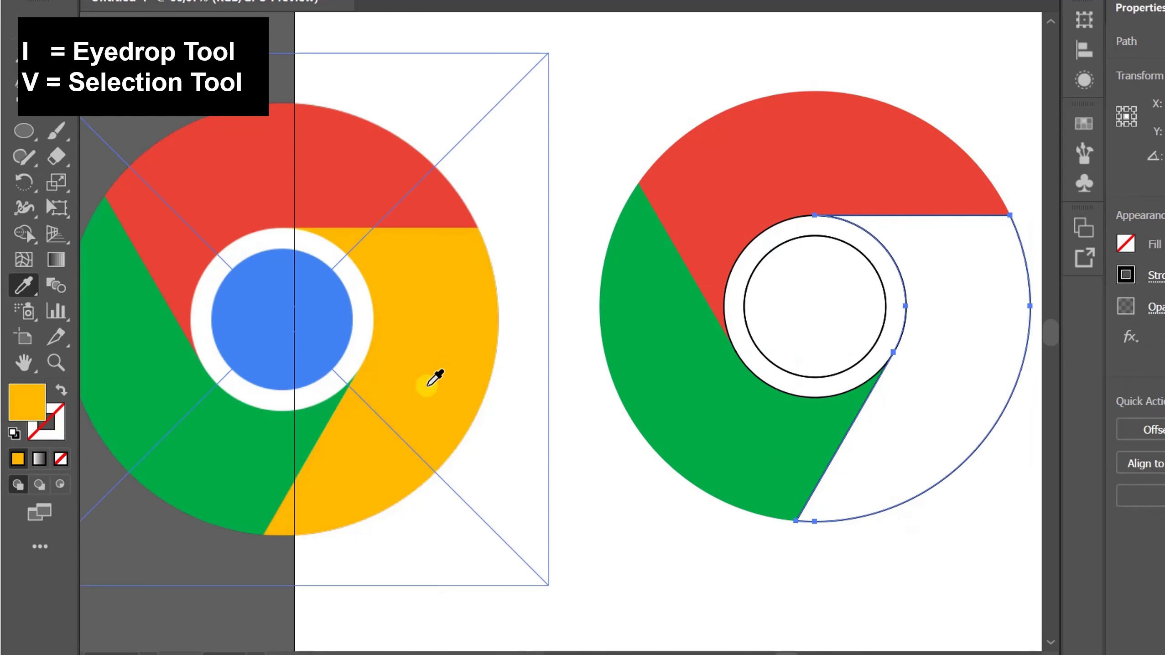
key(v)
click(630, 516)
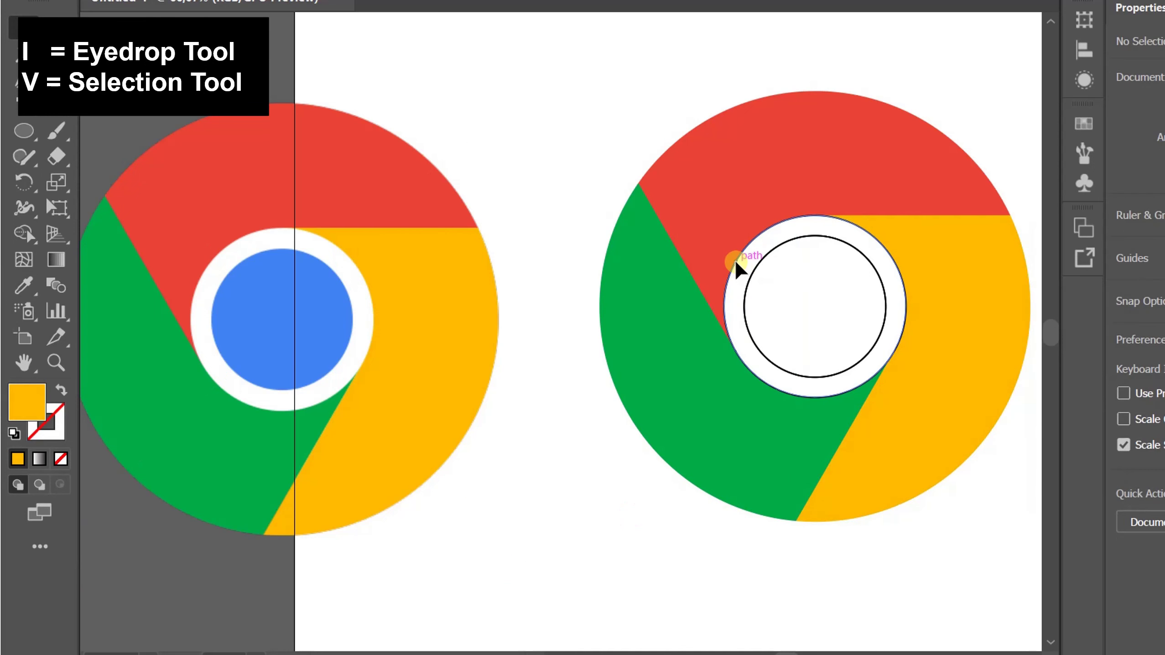
- Fill the ring white and the centre blue from the reference, then delete the reference
click(744, 271)
key(i)
click(248, 240)
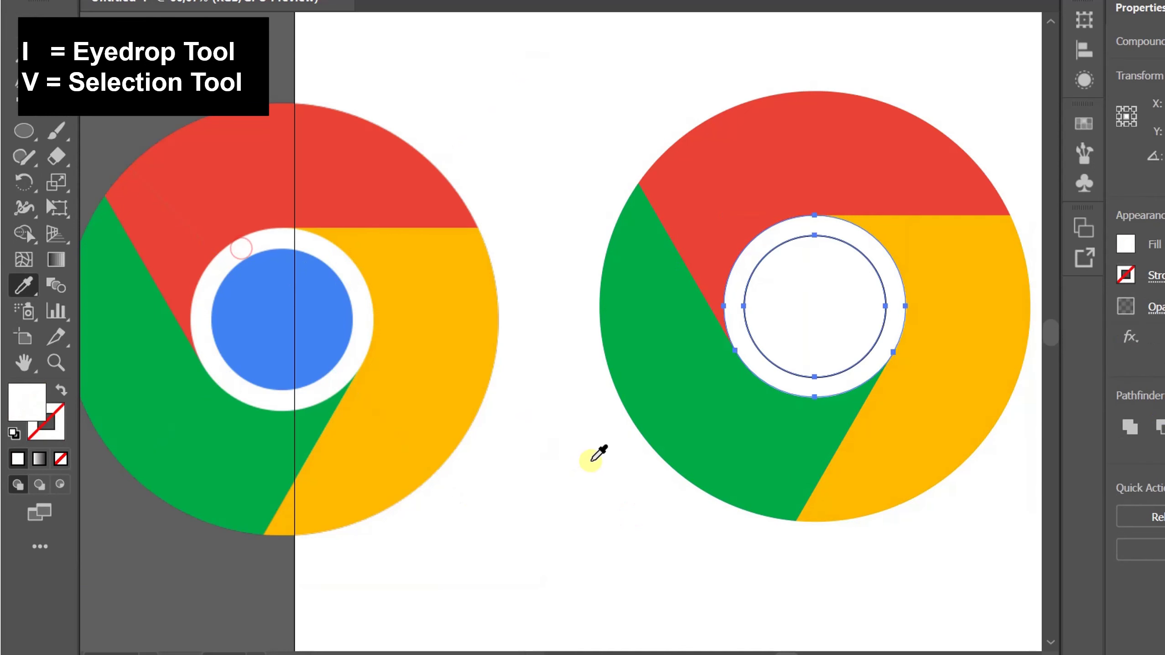
key(v)
click(527, 447)
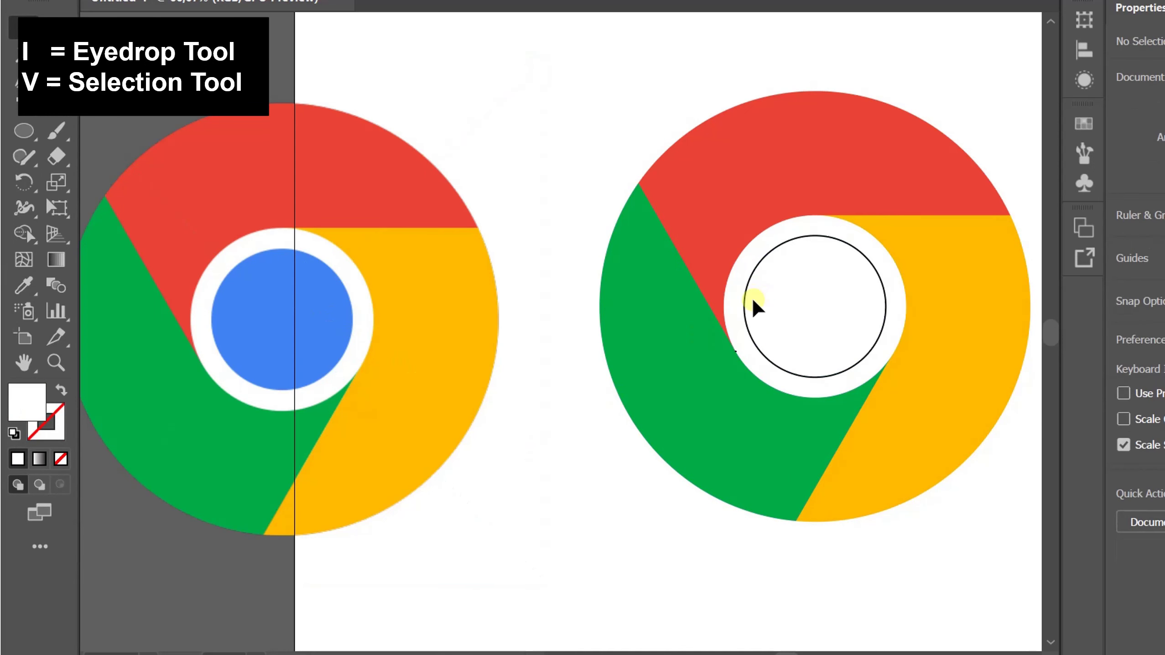
click(745, 296)
key(i)
click(272, 292)
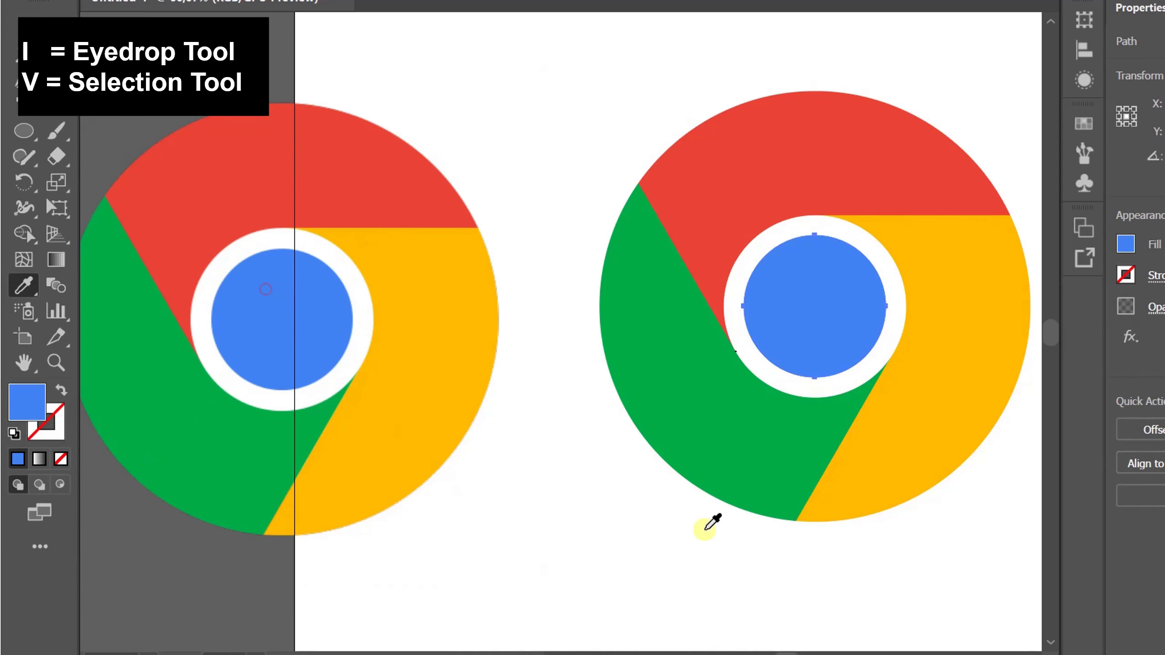
key(v)
click(689, 567)
click(435, 179)
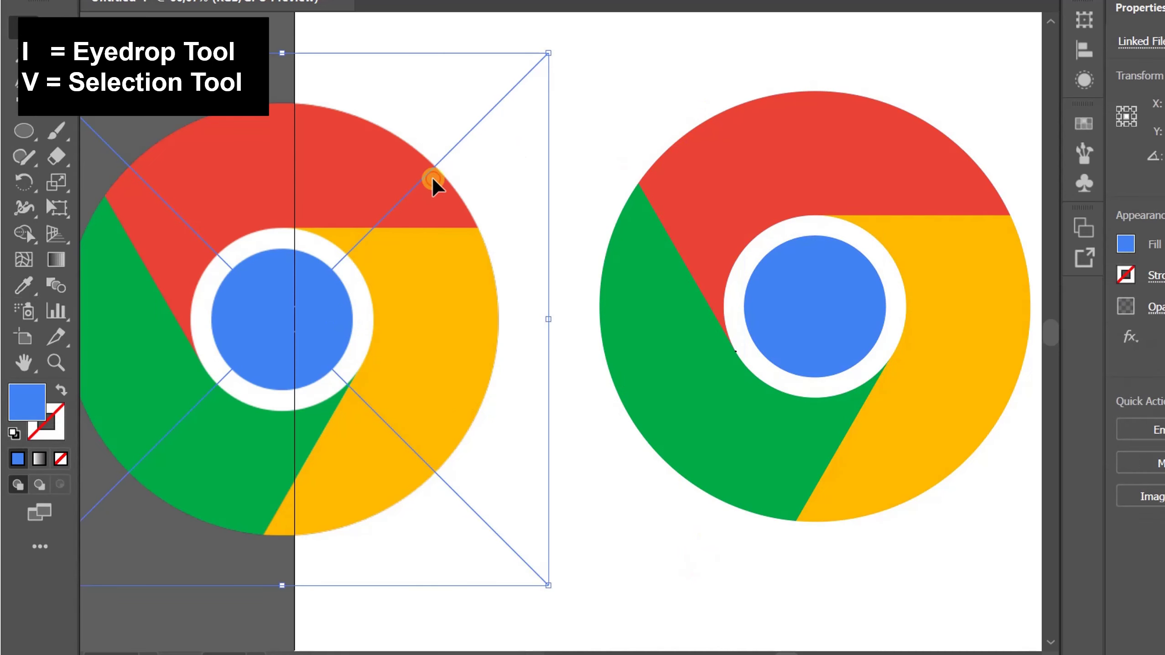
key(Delete)
- Set the stroke to None on every logo piece
drag(712, 143, 438, 396)
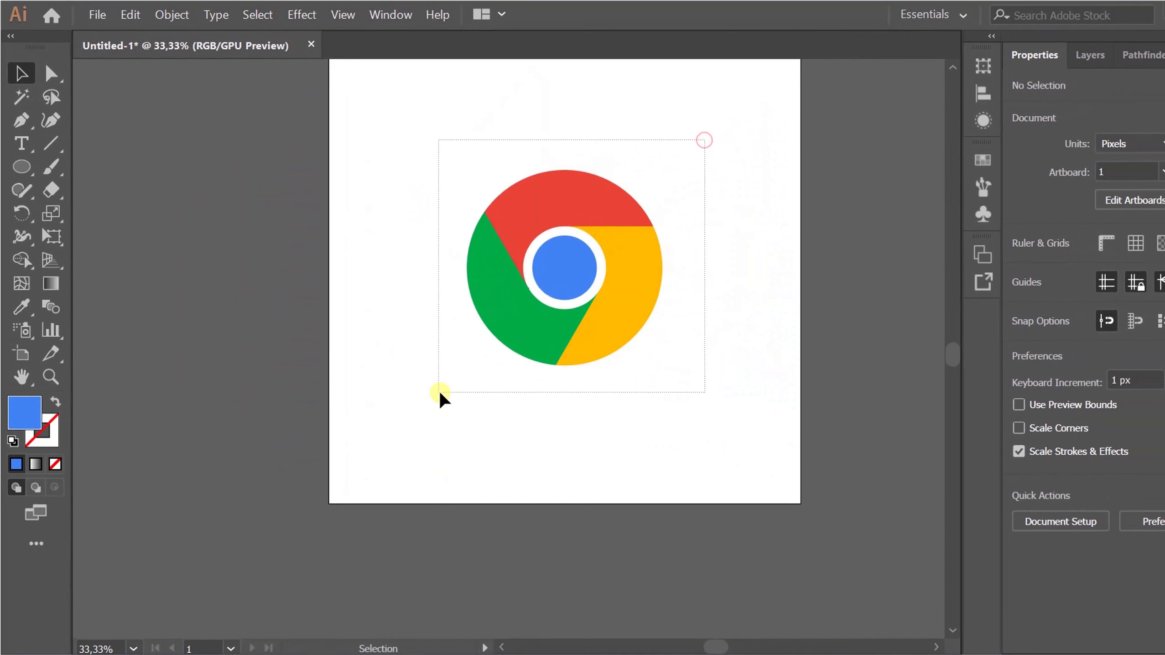
click(1055, 299)
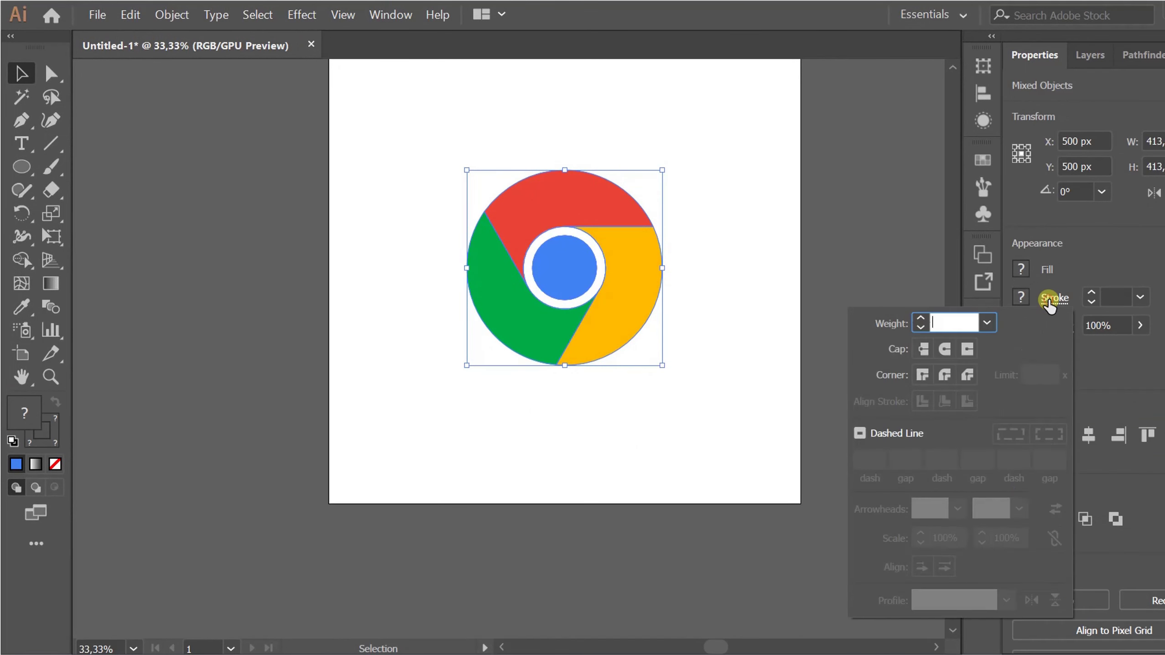
click(1020, 298)
click(809, 367)
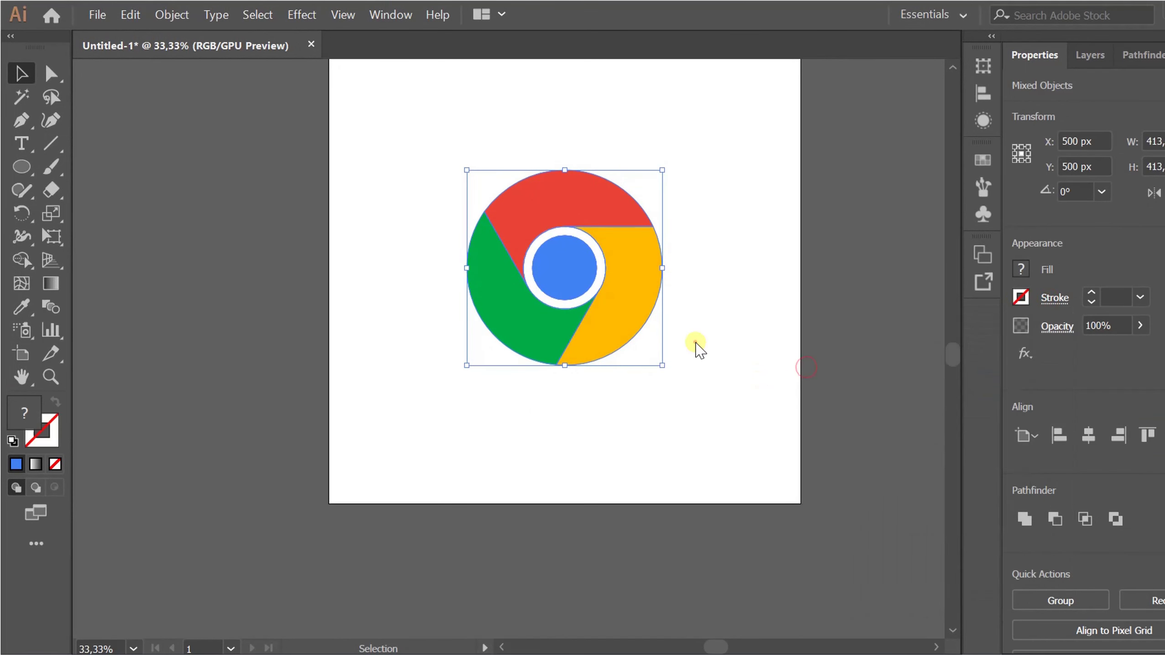
click(696, 346)
- Group all the logo pieces into one object
key(ctrl+equal)
key(ctrl+equal)
drag(754, 128, 258, 597)
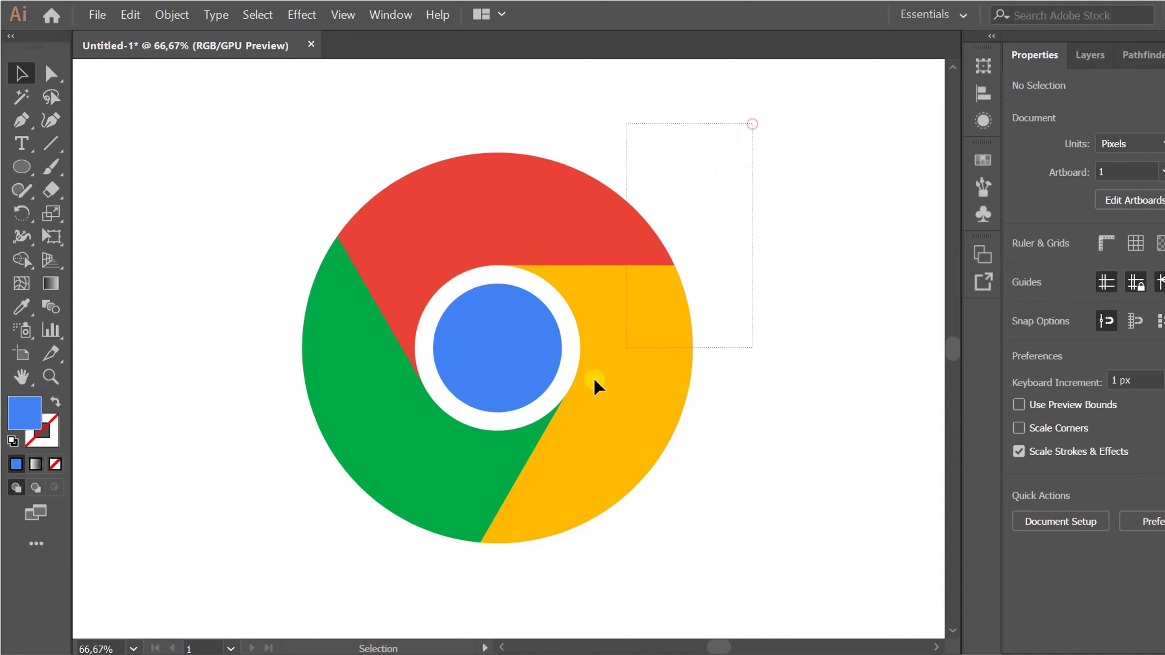
click(170, 16)
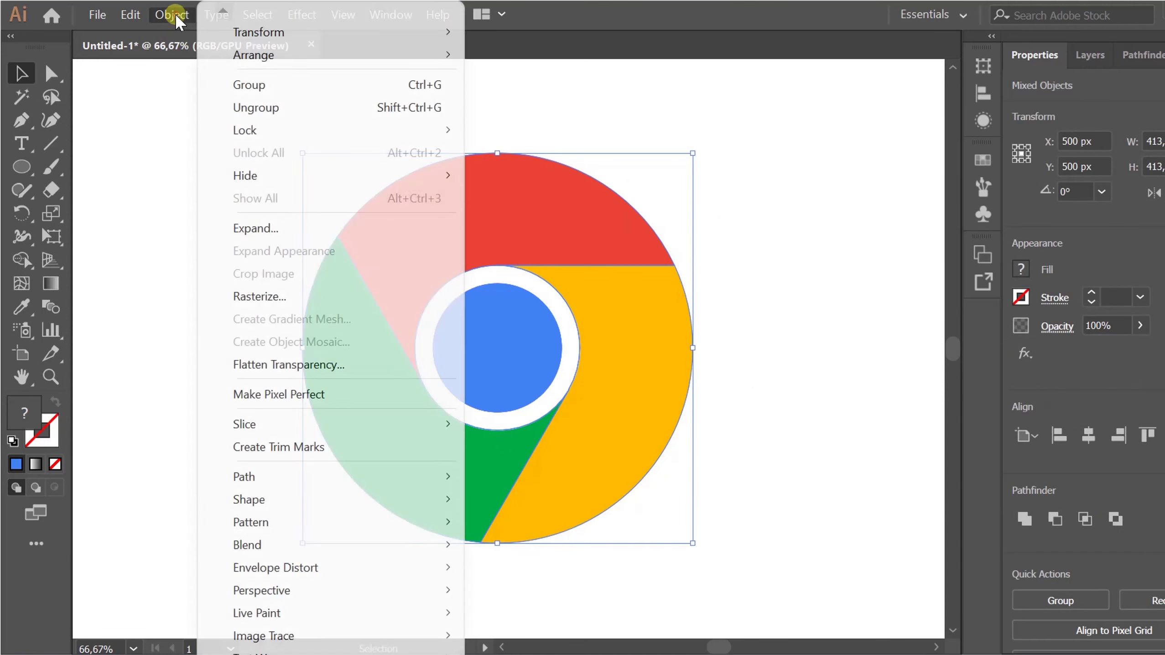
click(263, 85)
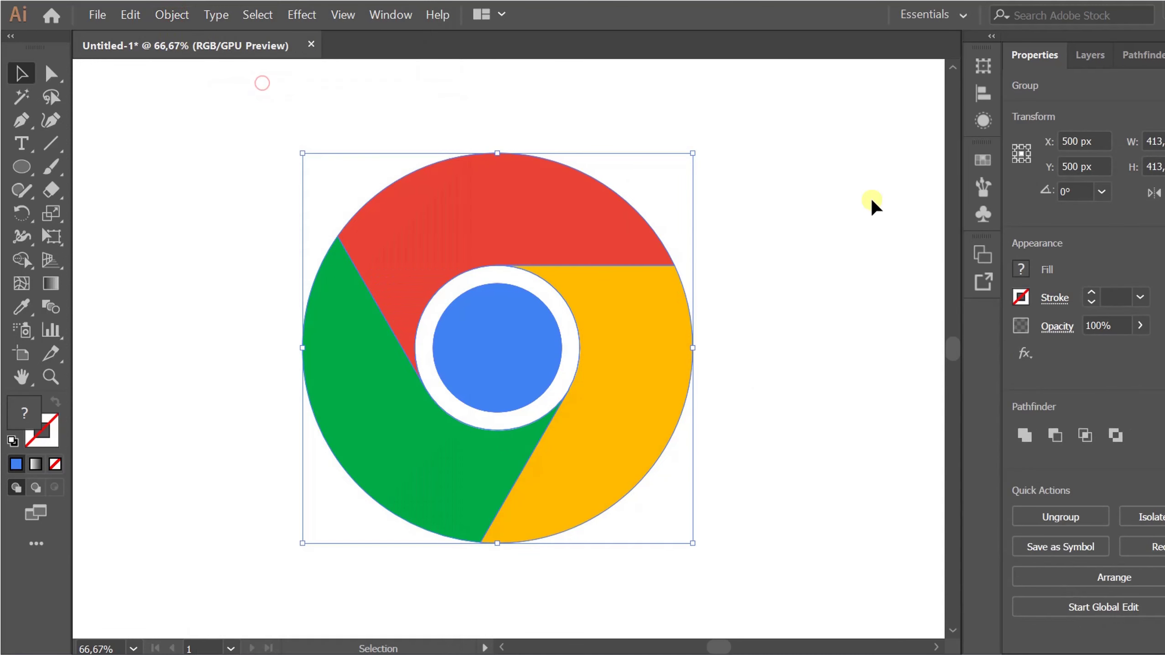
click(785, 301)
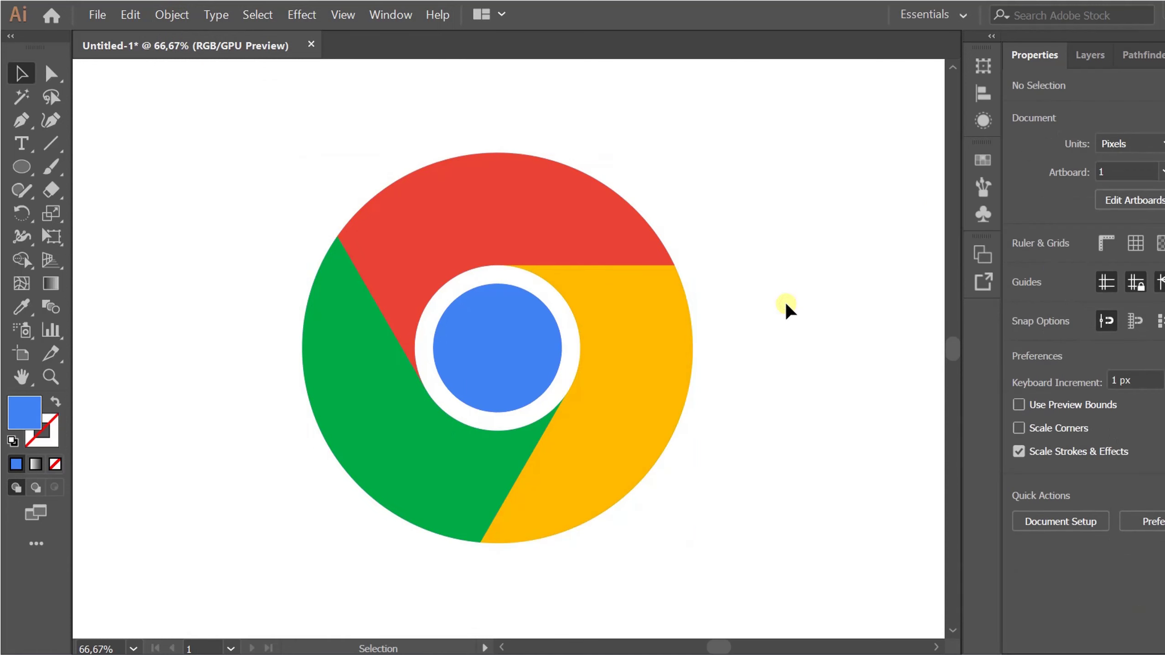